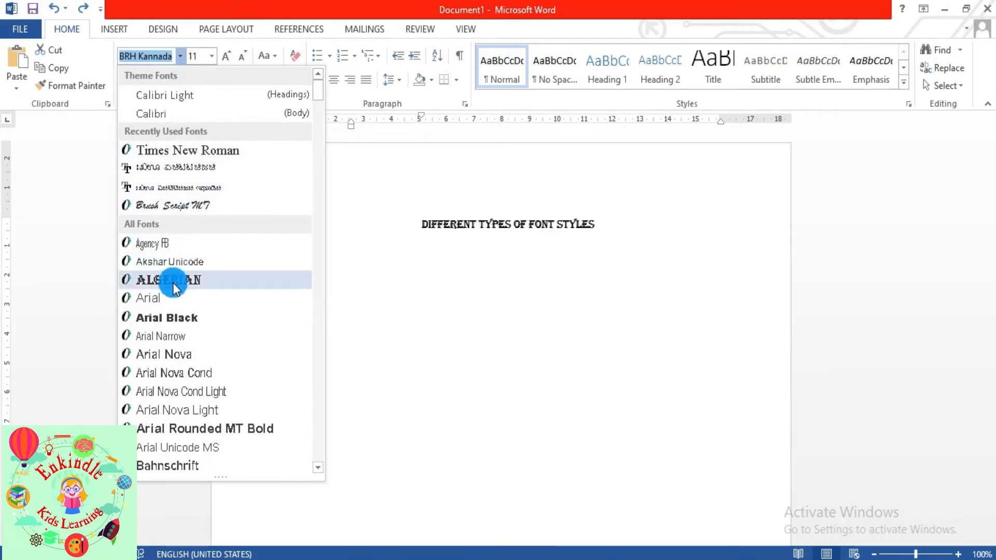
- Close the font preview list without applying a font, leaving the heading in BRH Kannada
key(Escape)
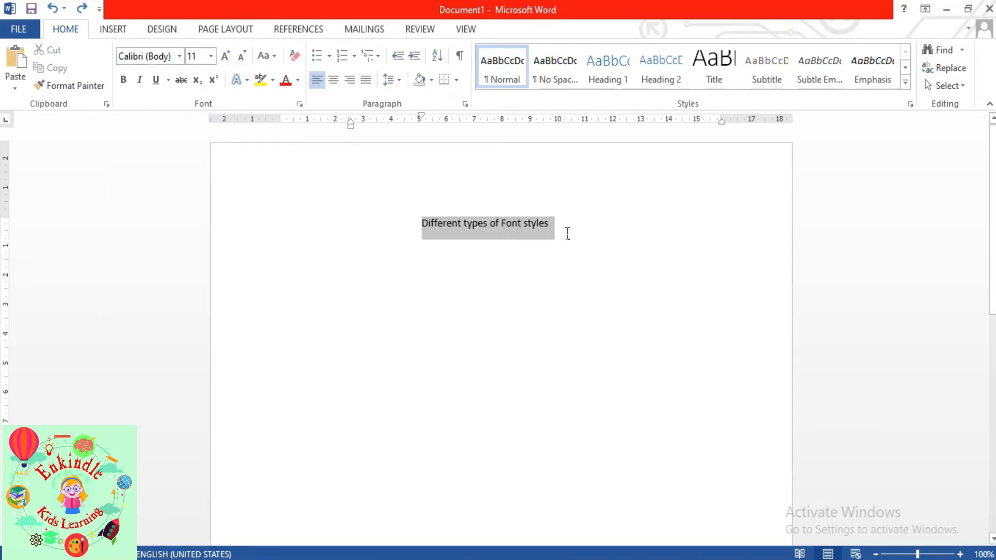
- In the Font dialog, browse past Agency FB and Algerian, then apply Blackadder ITC to the heading
click(300, 104)
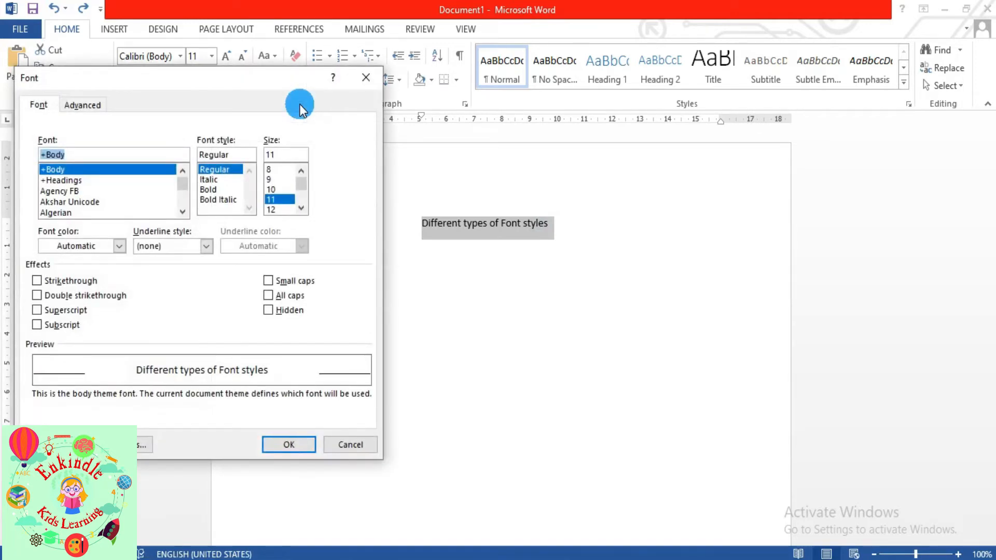
click(55, 191)
key(Down)
key(Down)
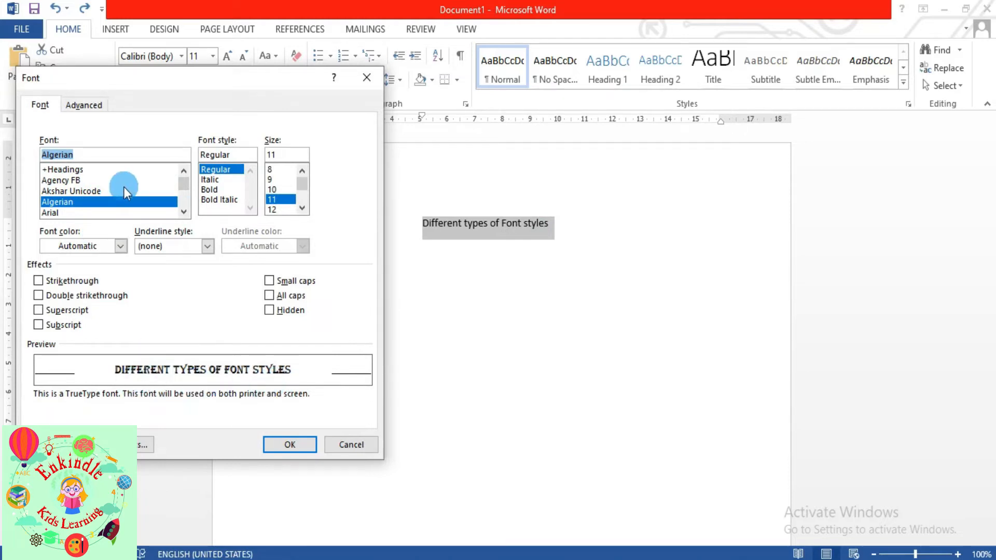
click(183, 210)
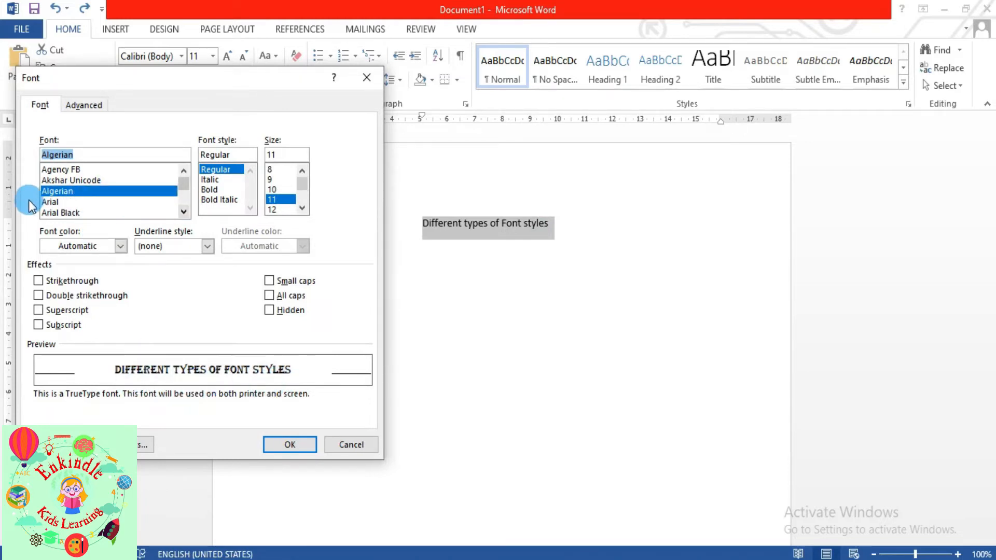
scroll(49, 208, down, 3)
click(48, 212)
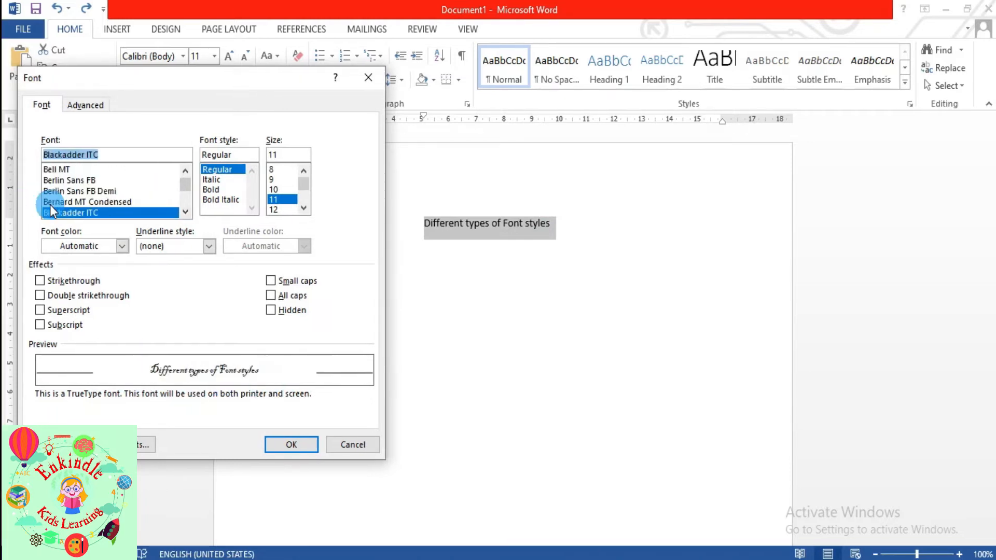
click(267, 438)
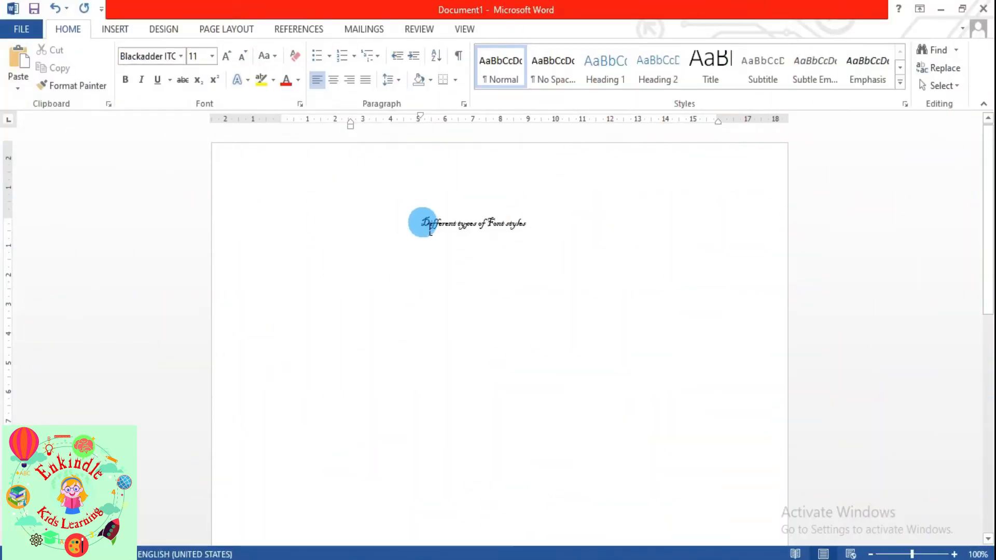
- Select the whole heading and set its font size to 28 after previewing larger sizes
drag(422, 222, 535, 238)
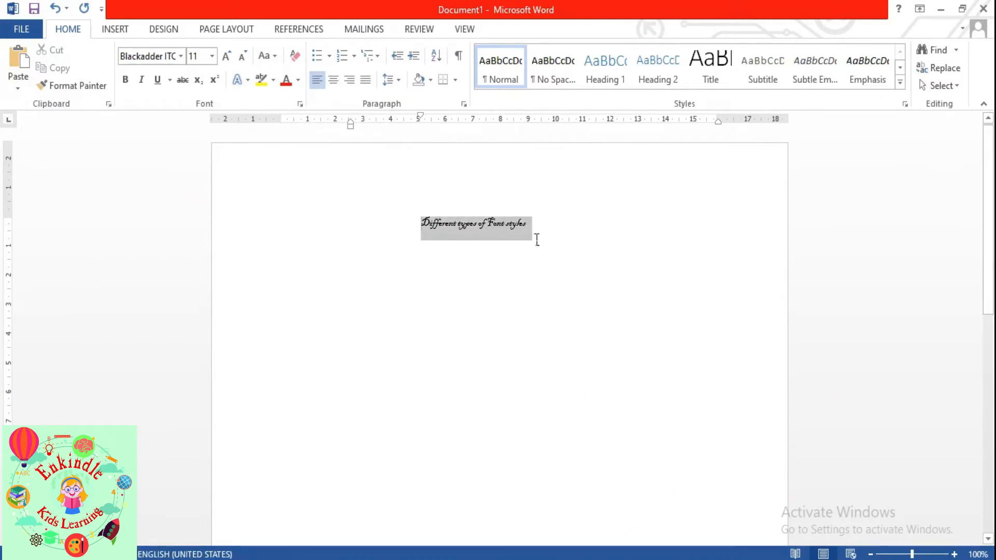
click(212, 57)
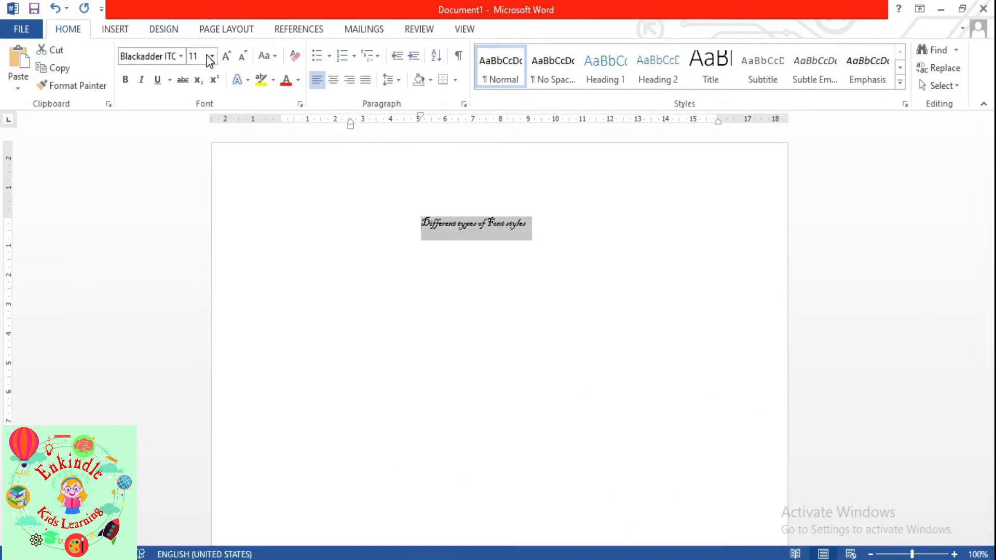
click(212, 58)
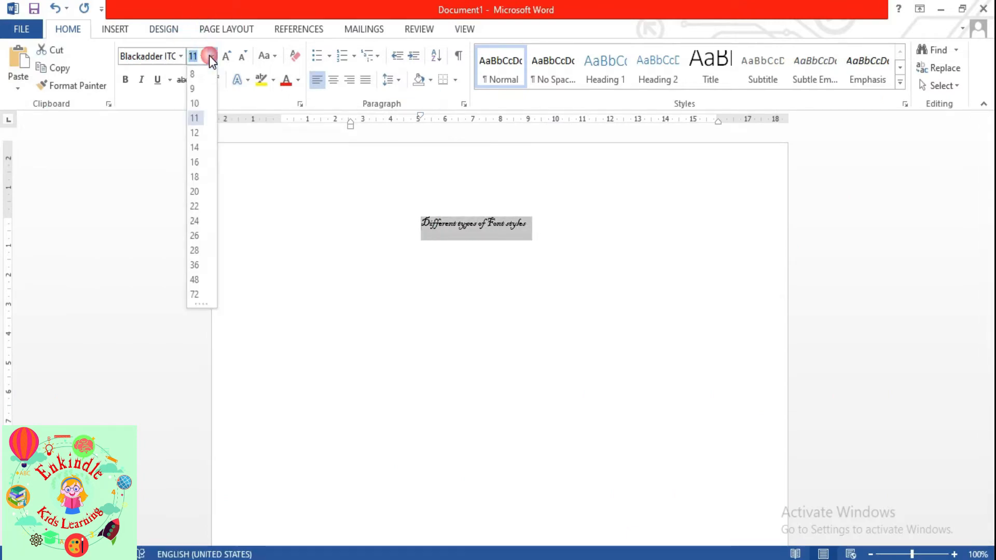
click(197, 136)
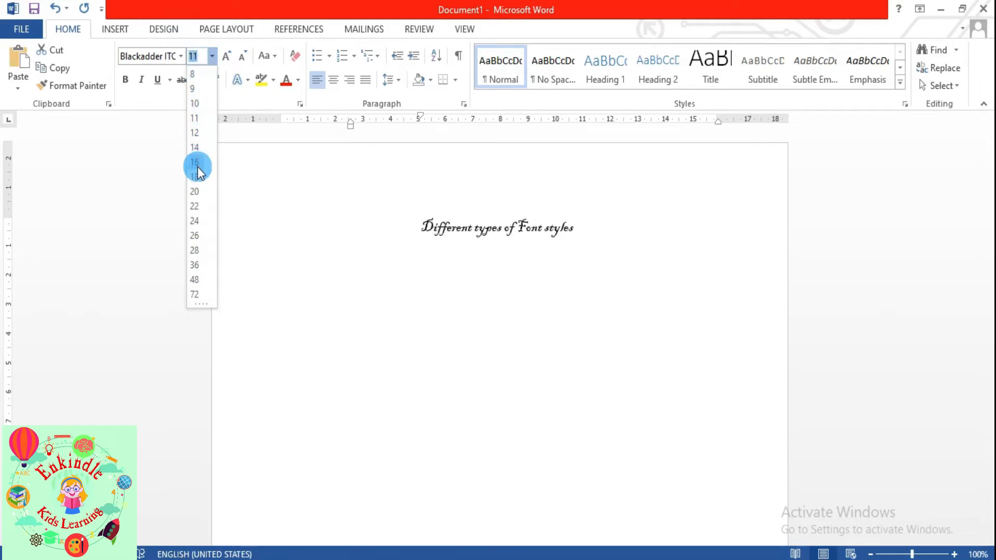
click(200, 251)
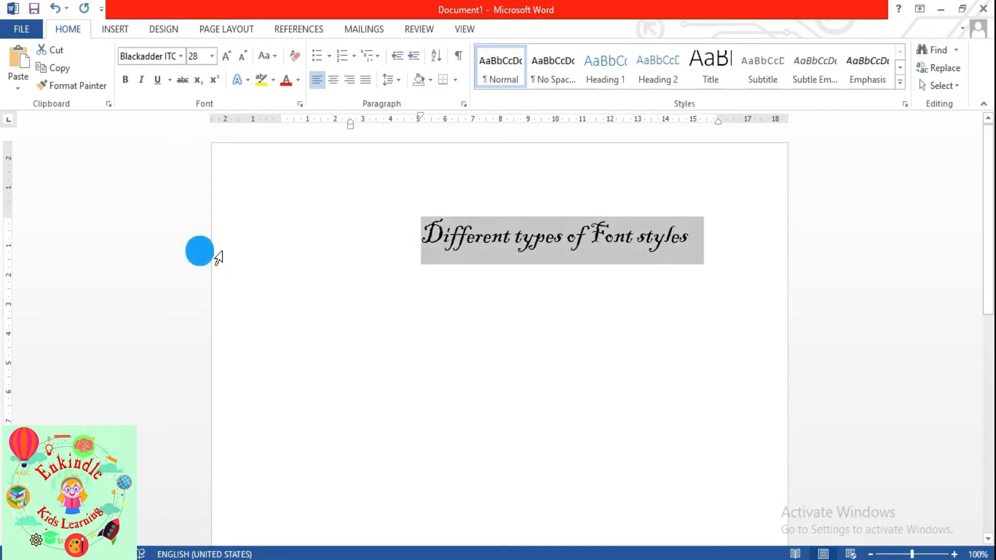
- Grow the heading to size 72, then shrink it back down to size 26
click(230, 60)
click(230, 60)
click(230, 60)
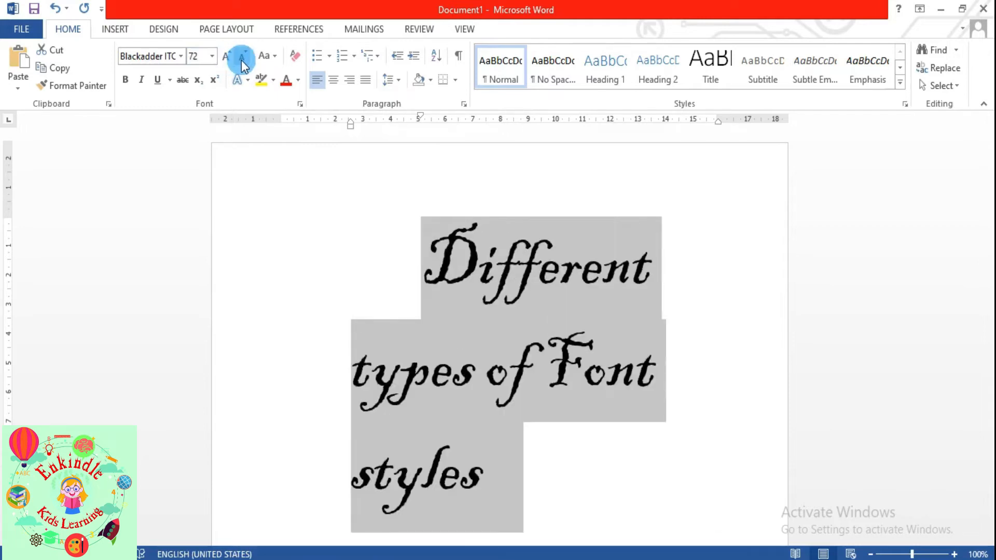
click(244, 60)
click(244, 60)
click(244, 60)
click(244, 60)
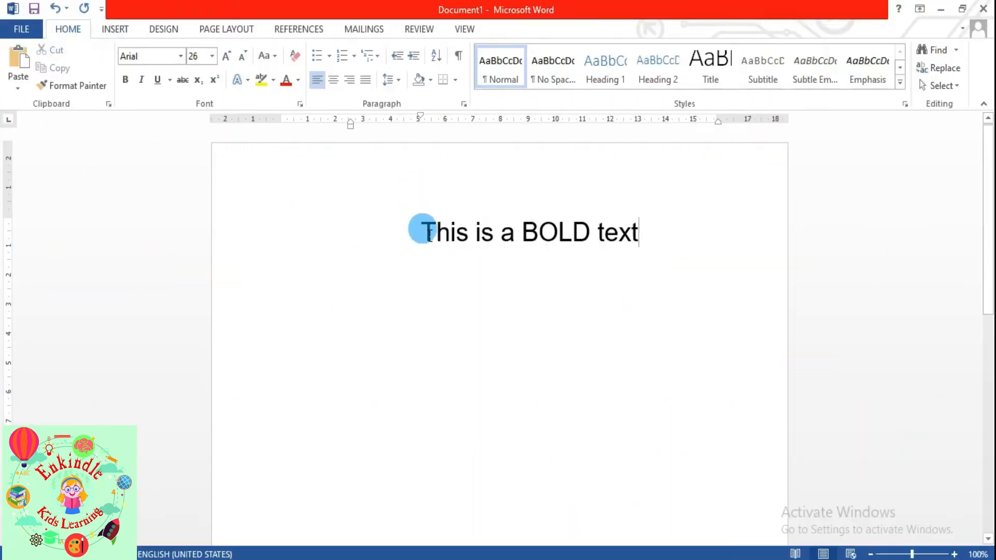
- Make 'This is a BOLD text' bold, then italicize the italic sample line
drag(422, 232, 649, 245)
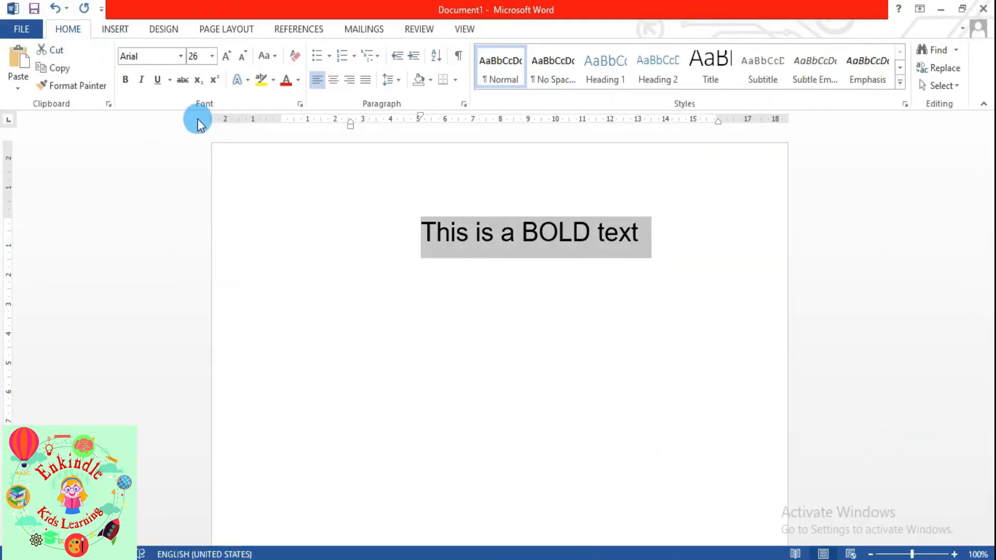
click(132, 80)
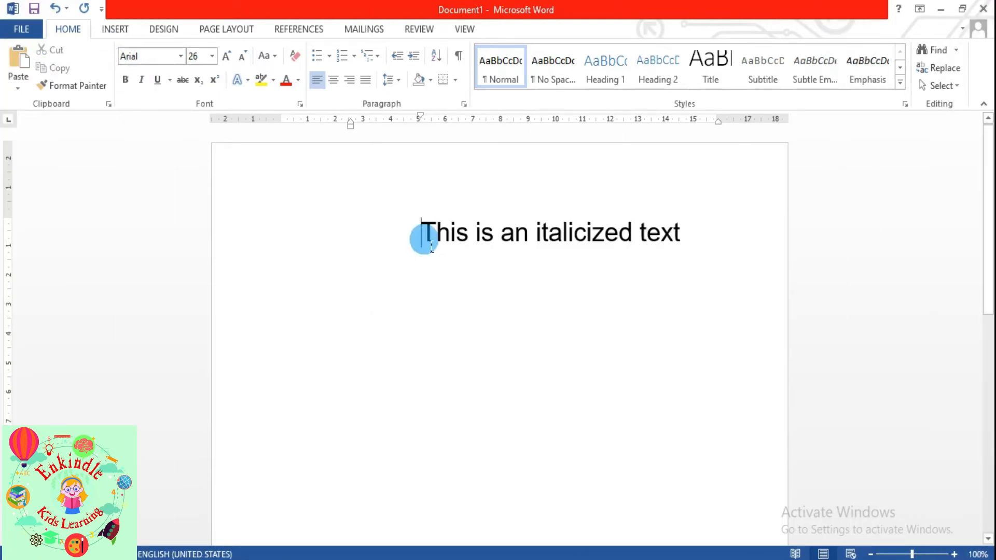
drag(422, 236, 684, 238)
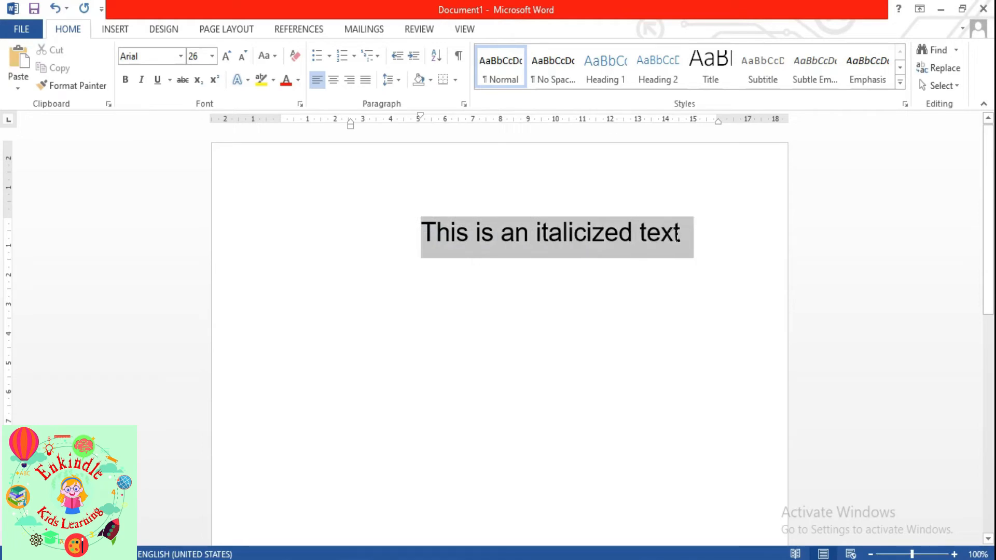
click(140, 81)
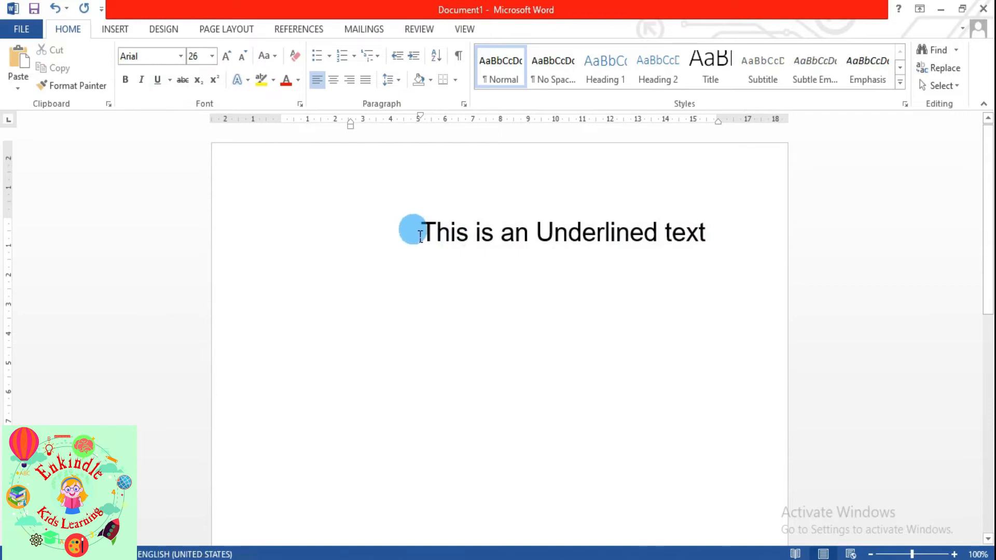
- Underline 'This is an Underlined text' and look through the underline styles
click(424, 235)
drag(424, 235, 715, 242)
click(158, 82)
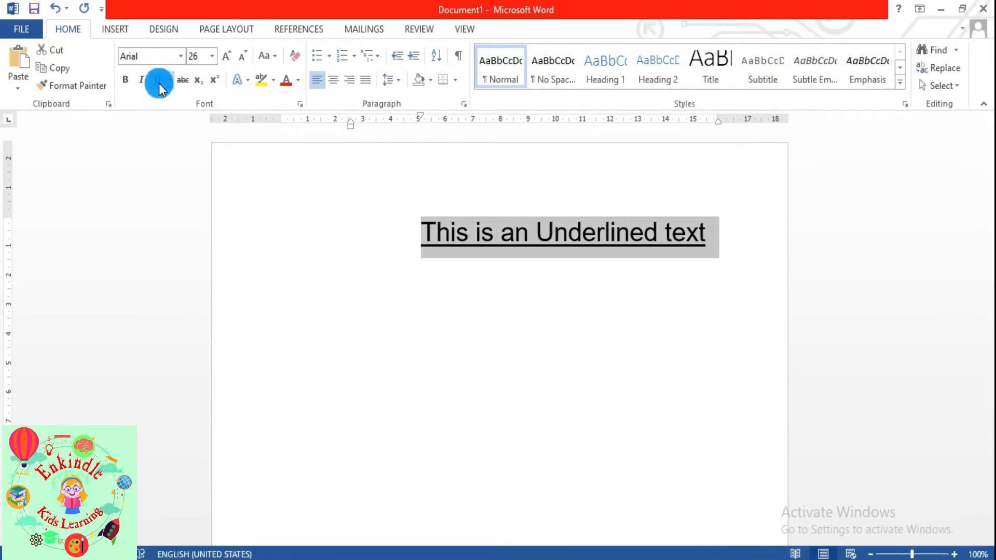
click(170, 79)
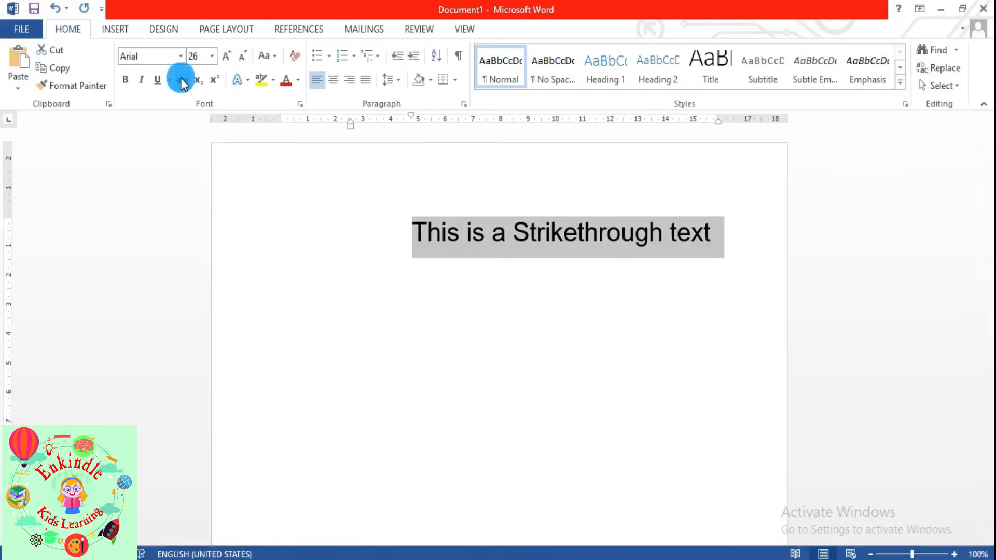
- Apply strikethrough to the sentence, toggling it off and back on, and check the result
click(181, 80)
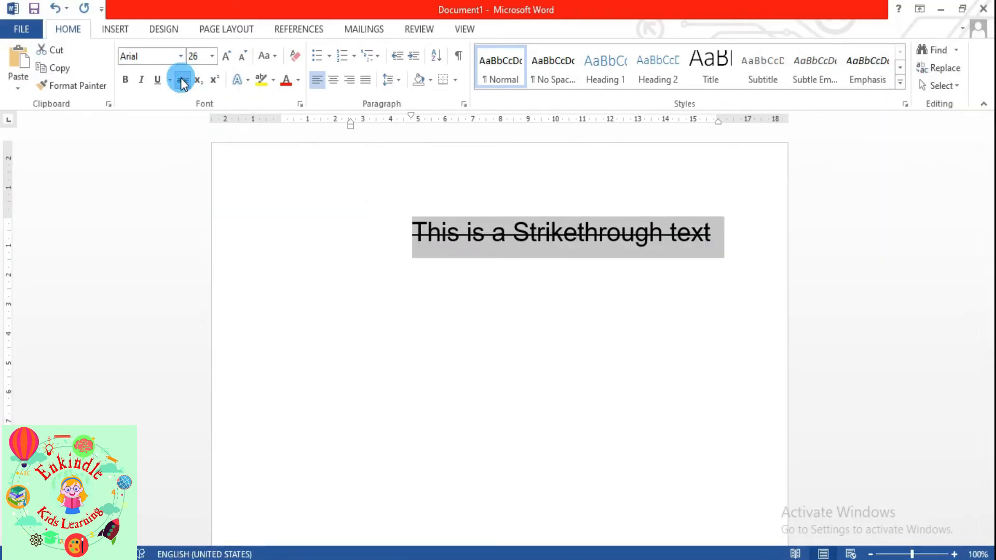
click(181, 80)
click(182, 80)
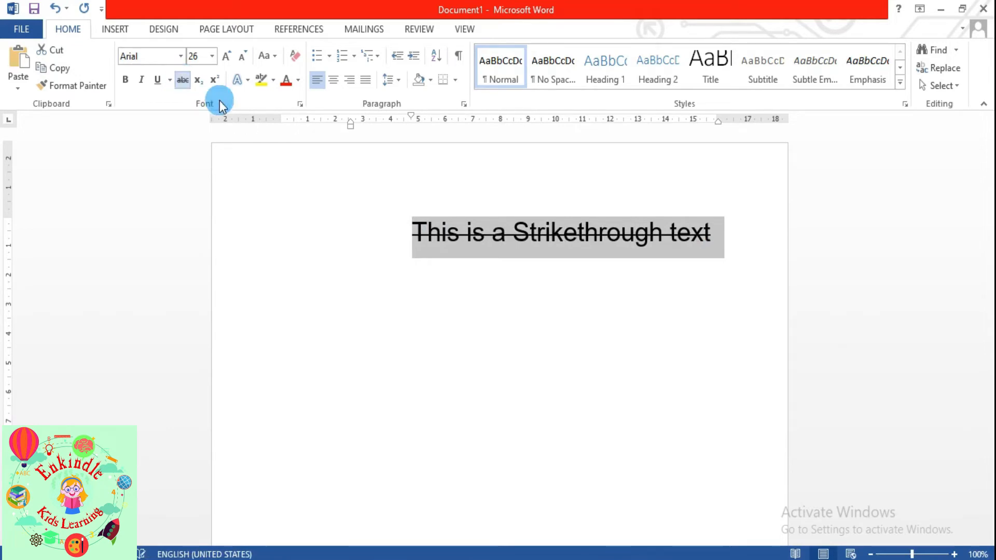
click(571, 314)
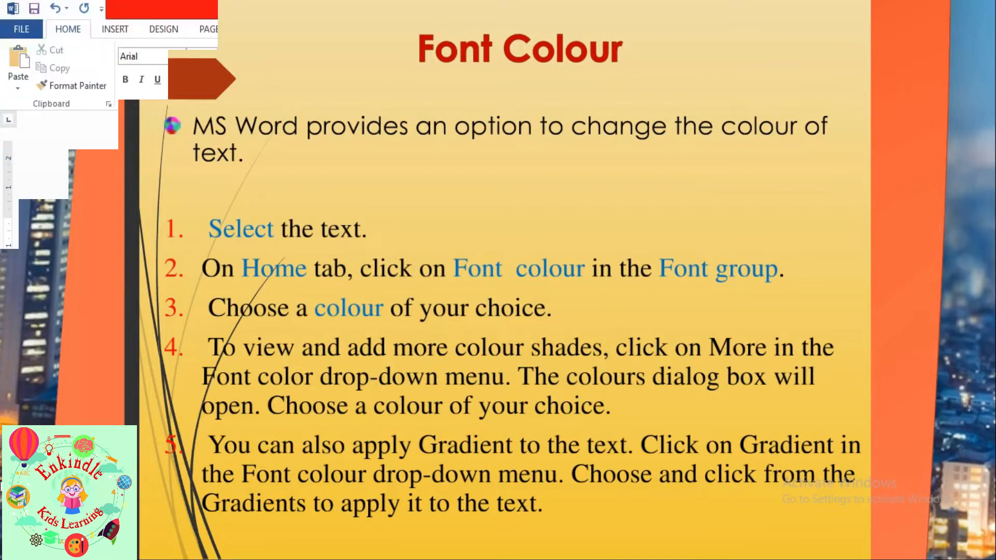
click(408, 230)
- Colour the words 'Font Color' with the standard Red, then reselect them
drag(421, 240, 541, 241)
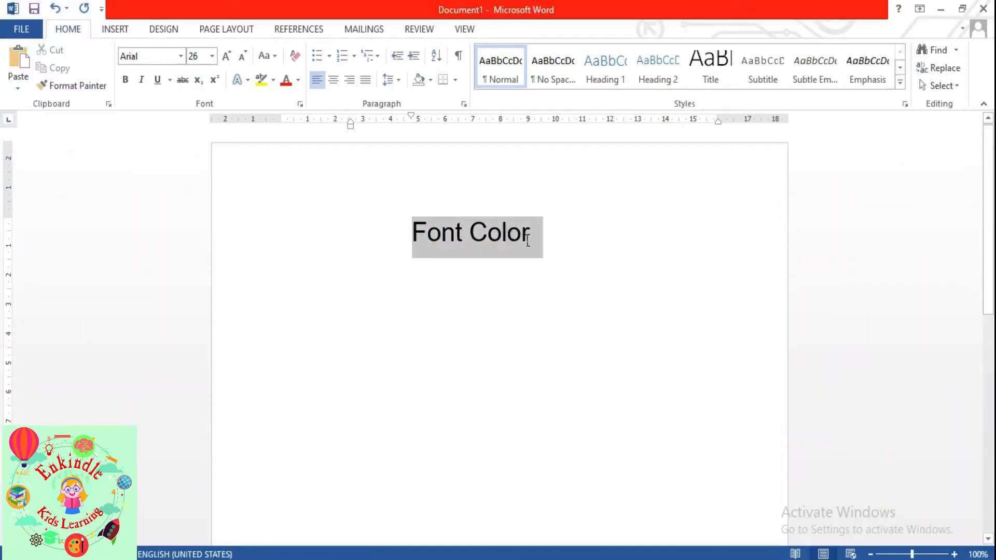
click(297, 83)
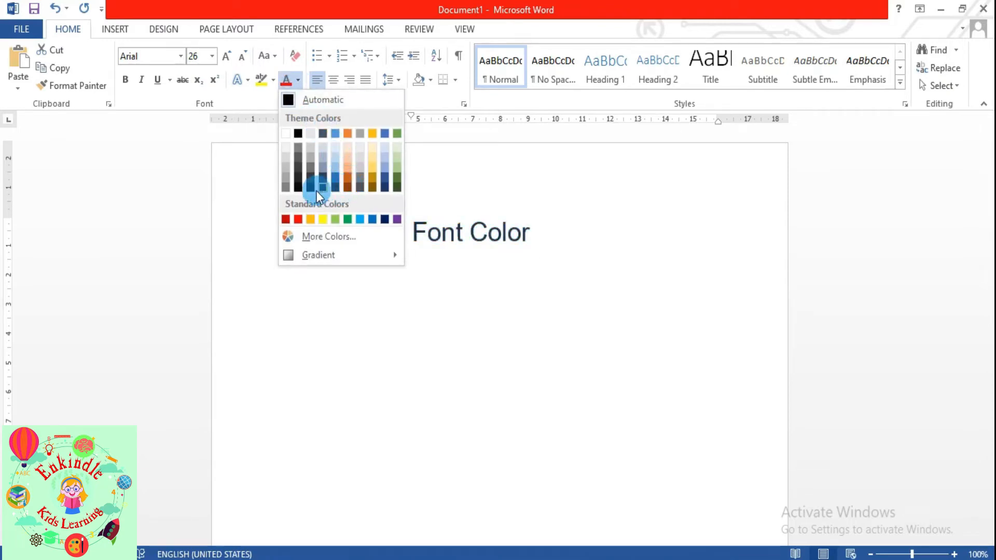
click(299, 219)
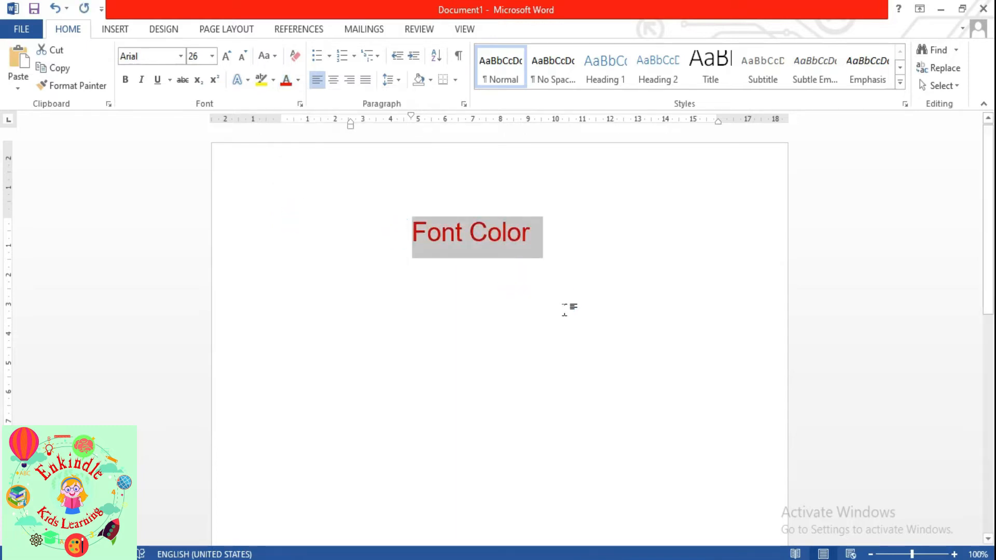
click(563, 306)
drag(419, 241, 532, 246)
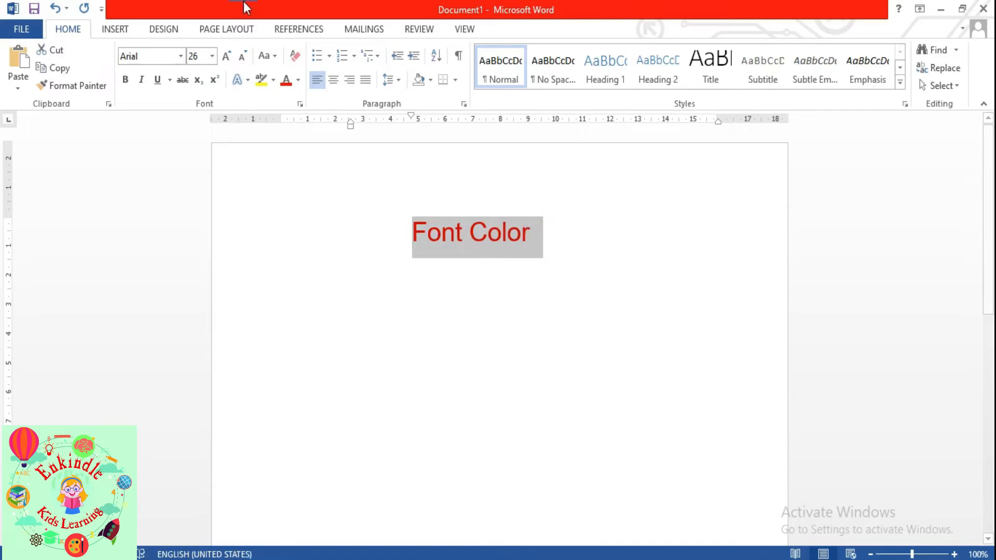
click(299, 82)
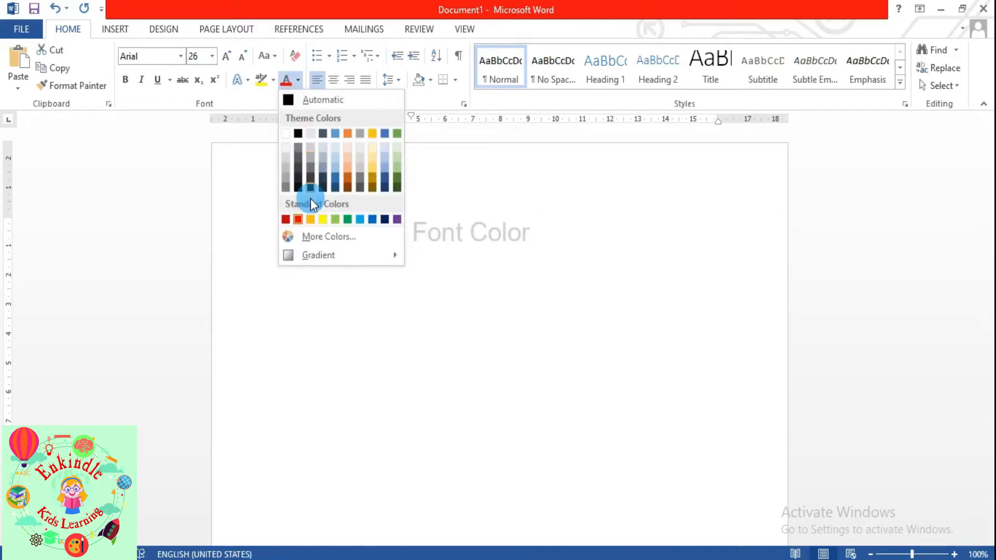
- Change the 'Font Color' text to a custom green using the More Colors Custom tab
click(311, 237)
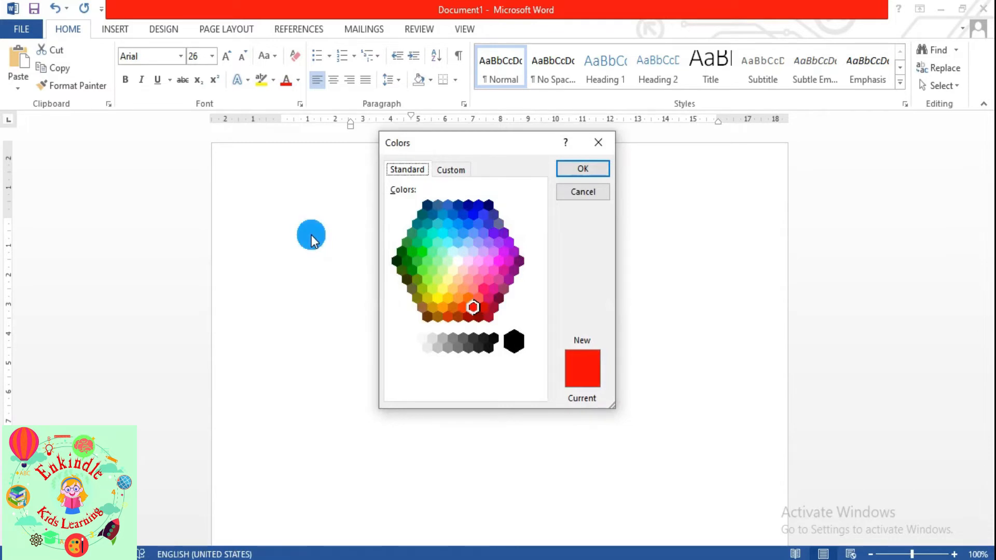
click(476, 245)
drag(508, 146, 286, 149)
click(274, 293)
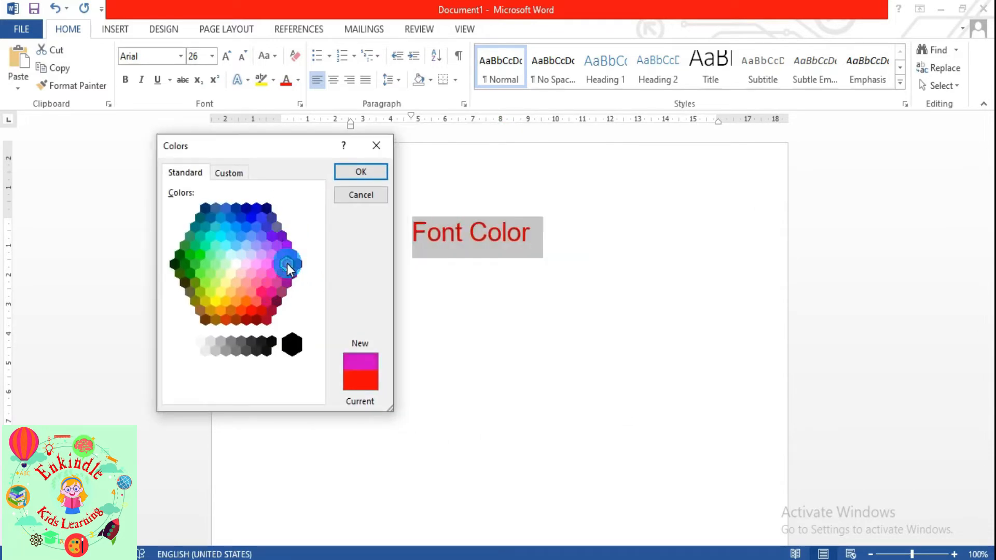
click(228, 173)
click(211, 219)
mouse_move(315, 265)
mouse_down()
mouse_move(311, 289)
mouse_move(311, 264)
mouse_up()
click(347, 176)
- Reselect 'Font Color' and give it a dark green gradient
click(409, 229)
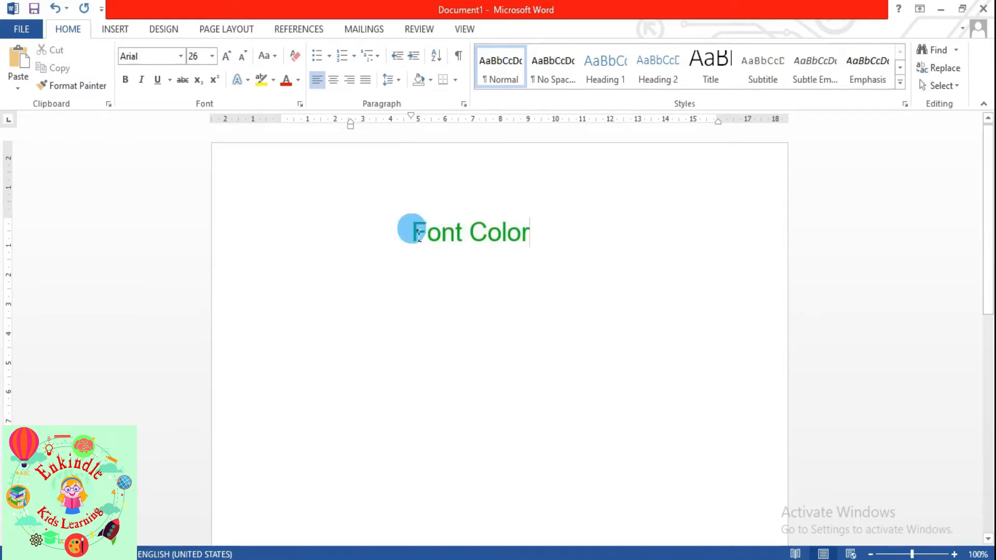
drag(412, 232, 539, 233)
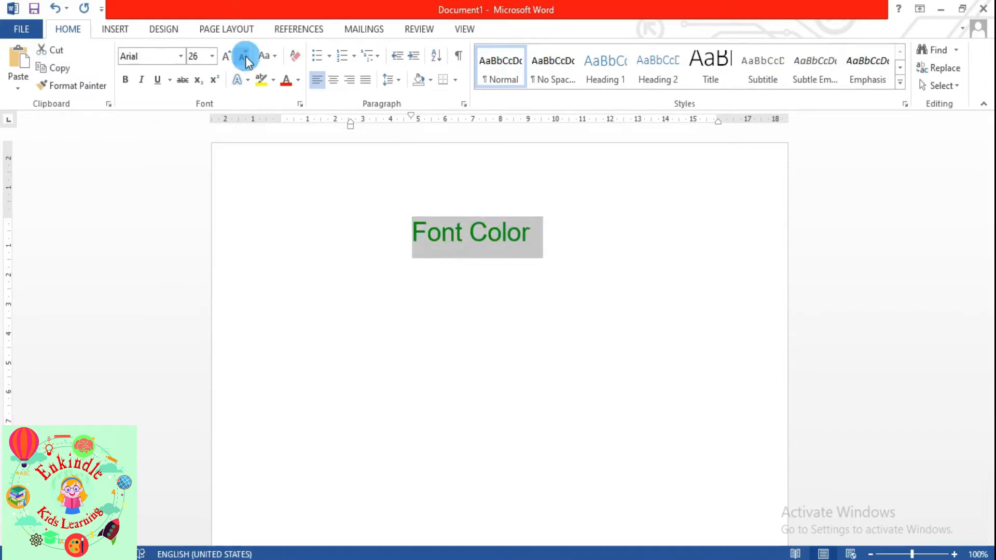
click(299, 82)
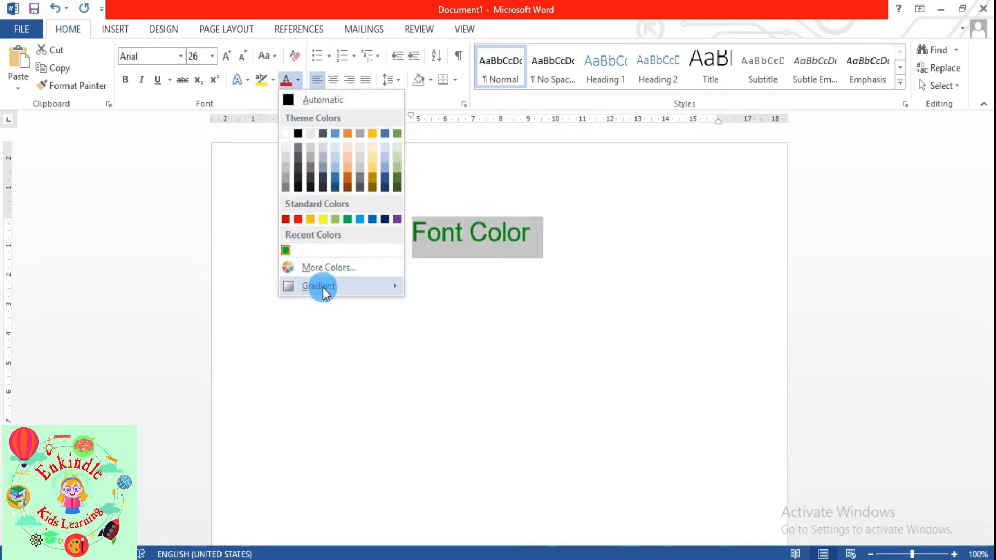
mouse_move(322, 288)
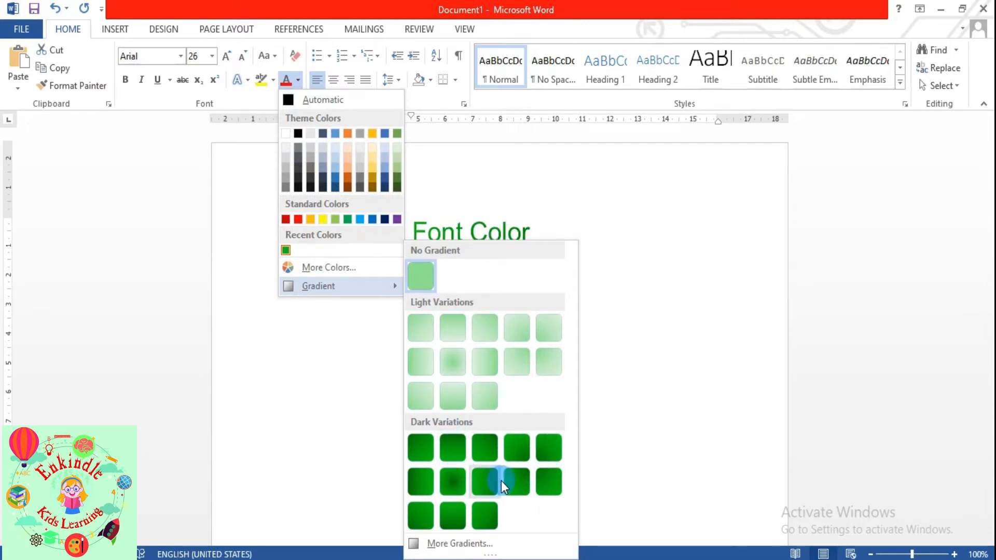
click(445, 487)
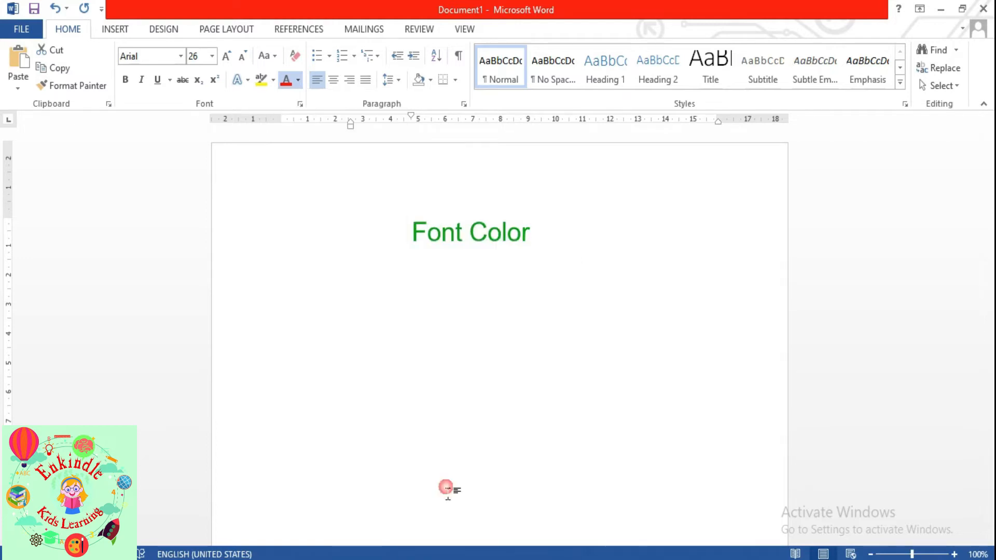
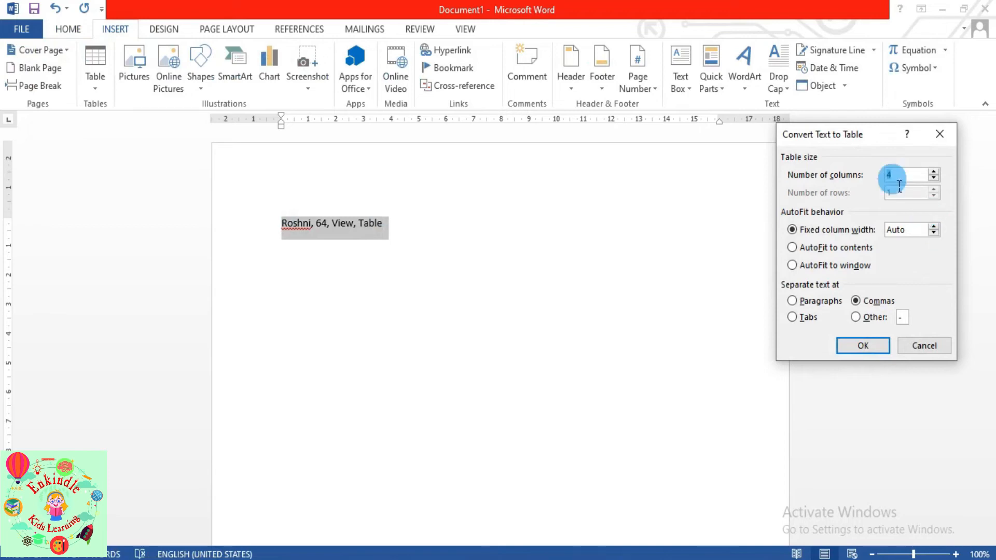
- Confirm conversion of the comma-separated line into a four-column table, then deselect it
click(863, 344)
click(615, 310)
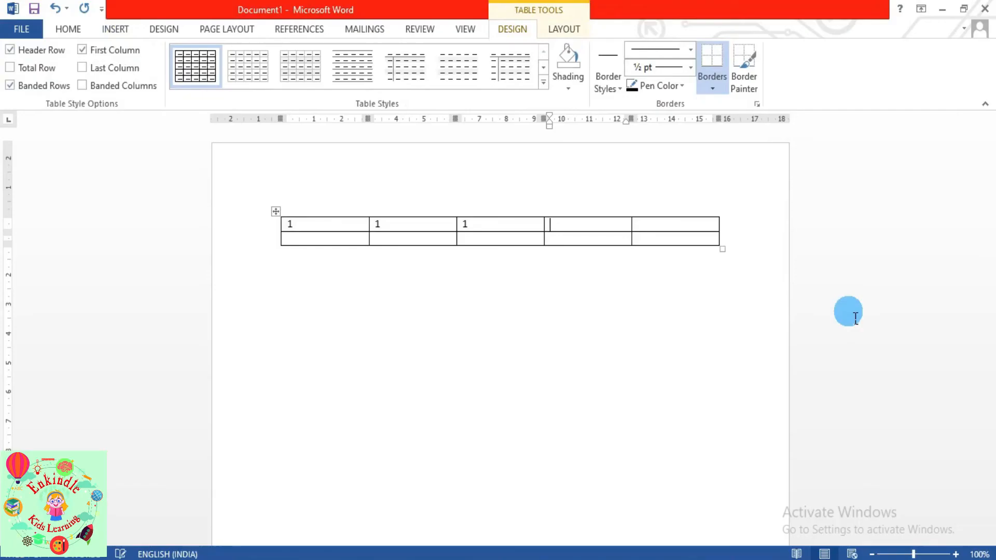
- Type 1 in the fourth cell and insert a =SUM(LEFT) formula giving 4 in row 1's last cell
text(1)
click(670, 226)
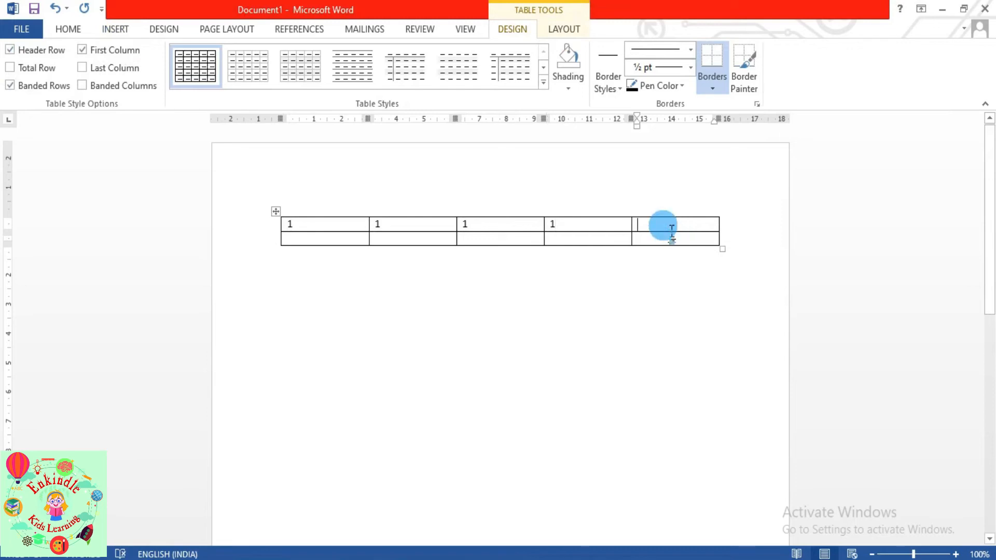
click(563, 29)
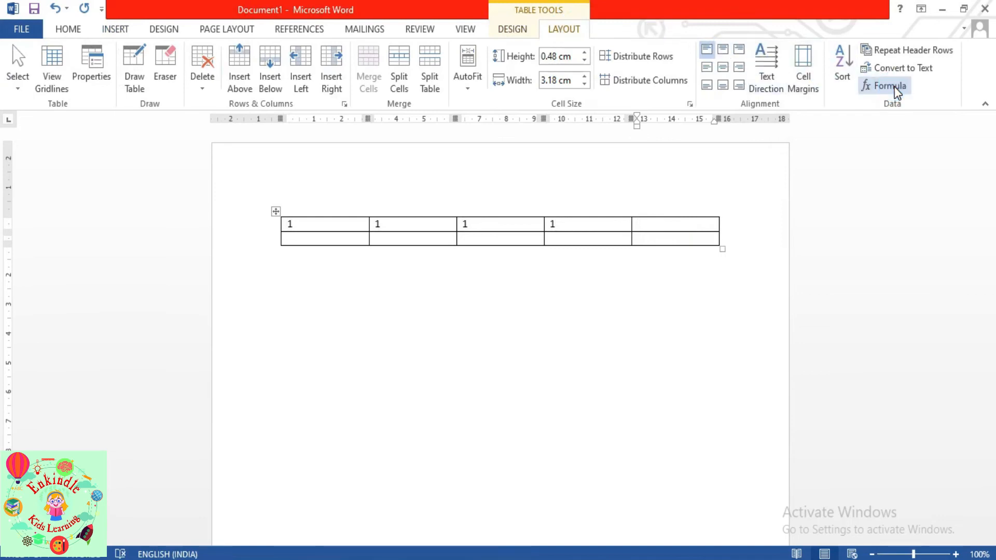
click(896, 88)
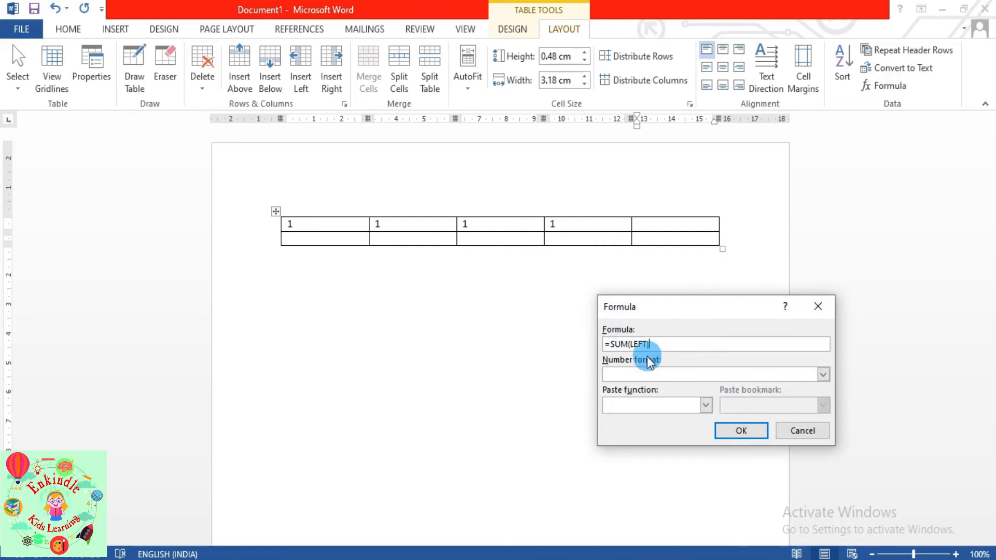
click(731, 433)
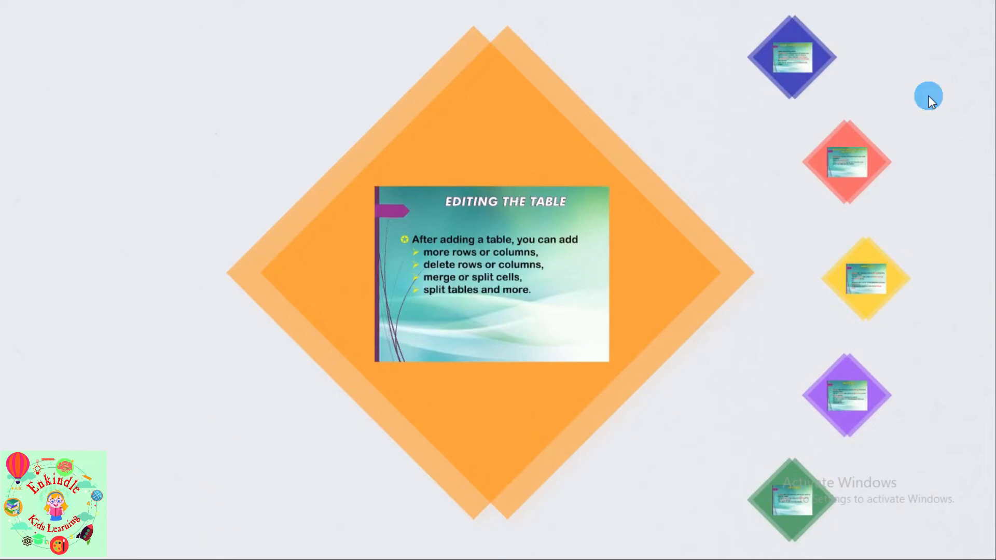
- Insert a new empty row below the table's last row using the shortcut menu
click(928, 96)
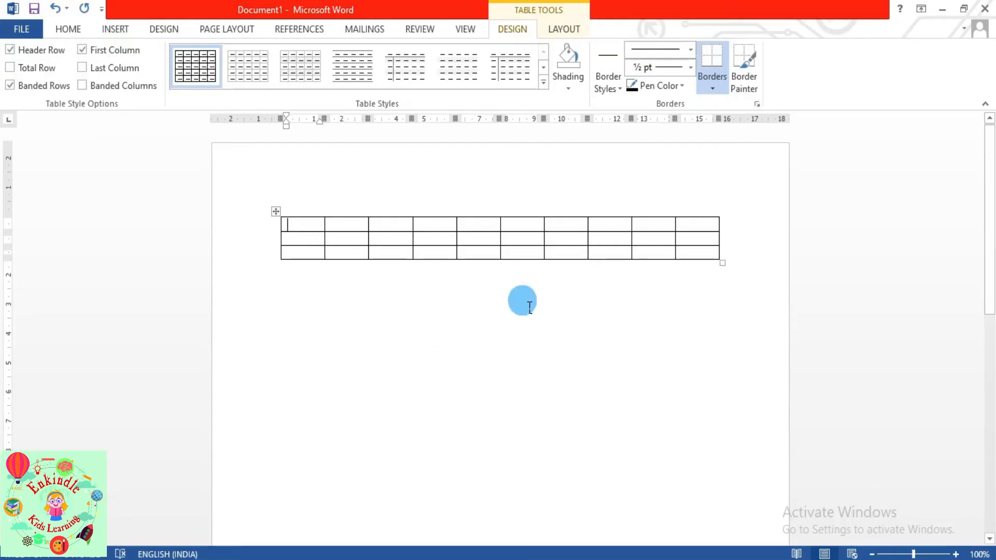
click(320, 259)
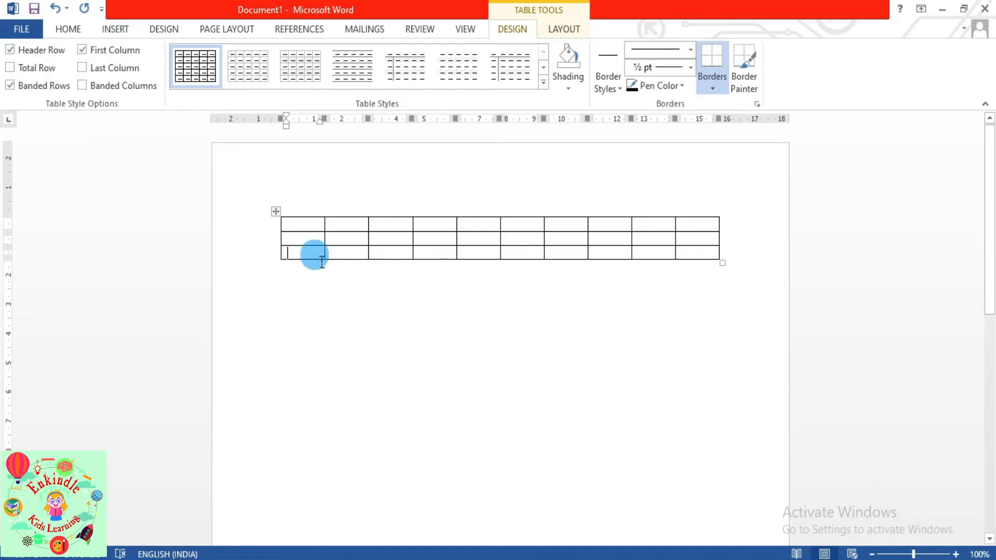
right_click(316, 253)
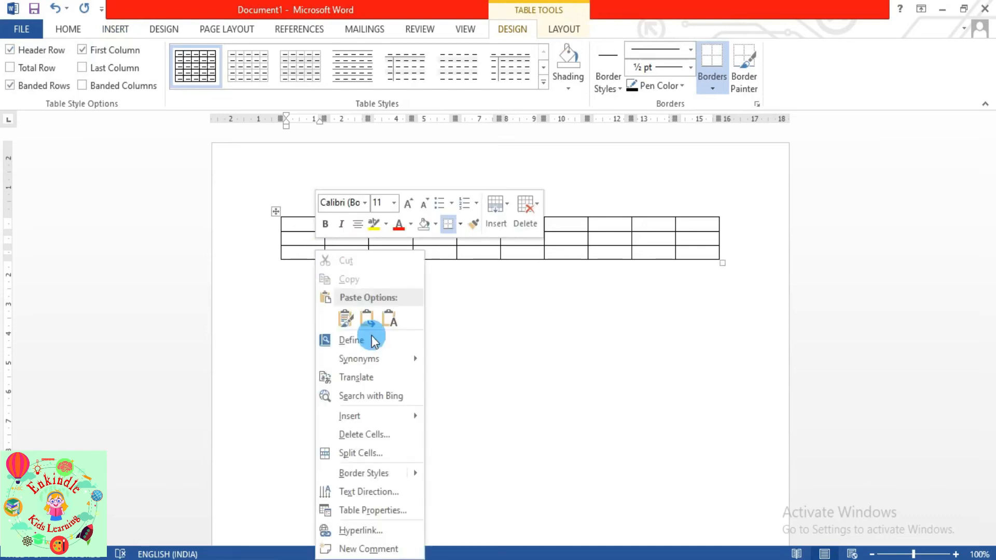
mouse_move(403, 415)
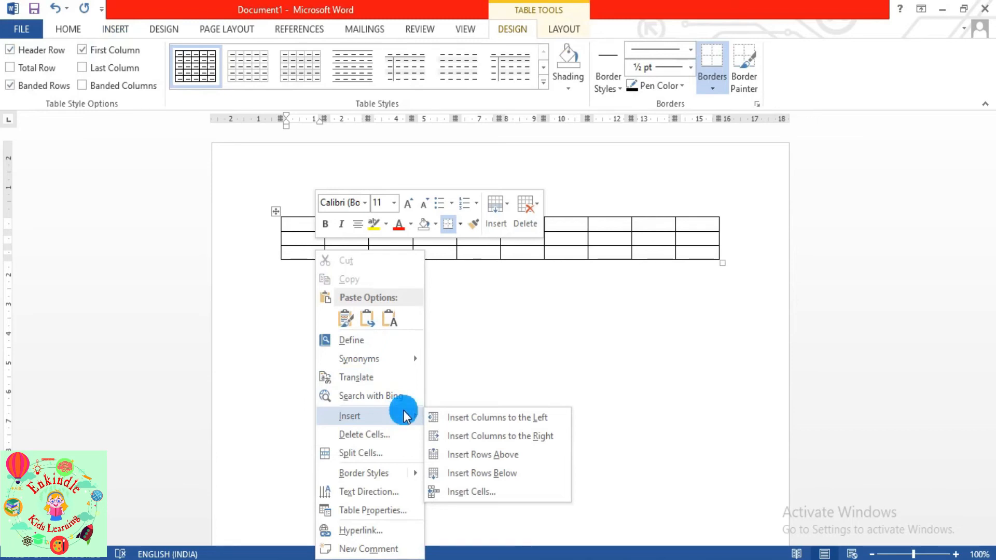
click(482, 473)
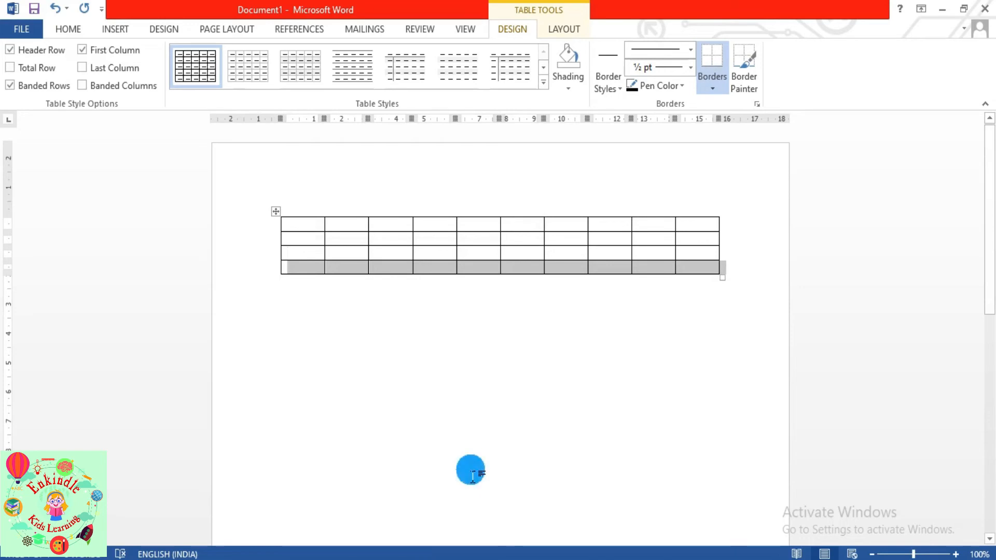
click(502, 441)
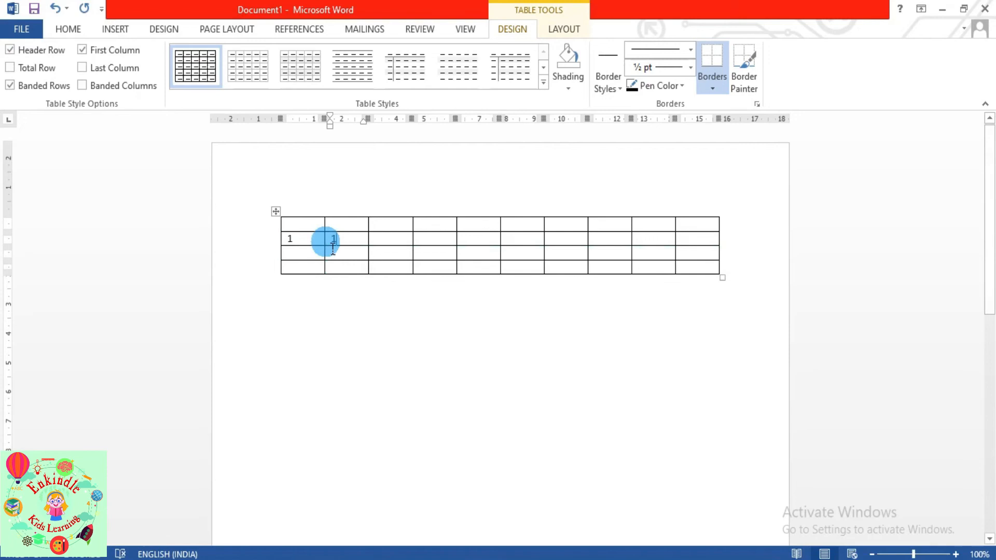
- Enter 1 in the first two cells of row 2, then delete that entire row via Delete Cells
click(326, 240)
text(1)
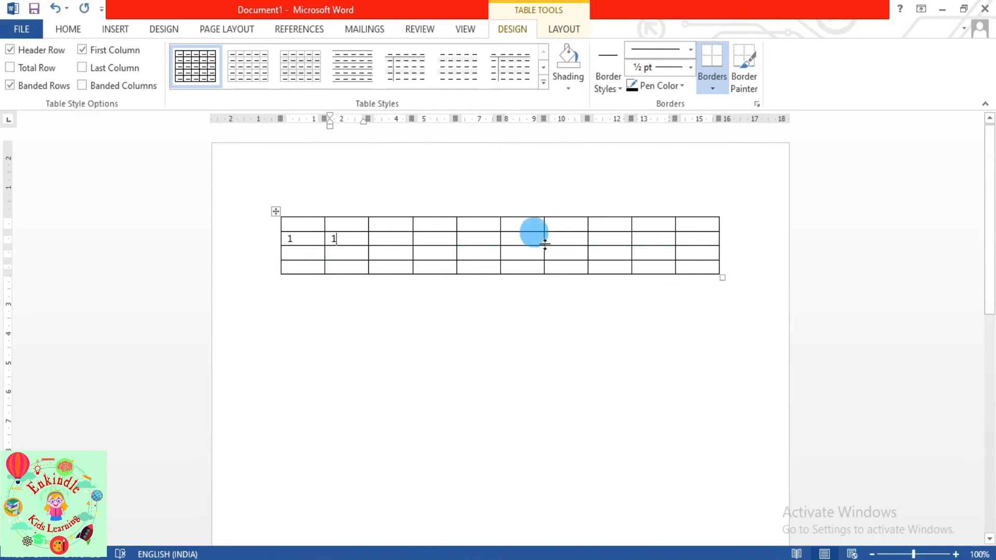
click(308, 240)
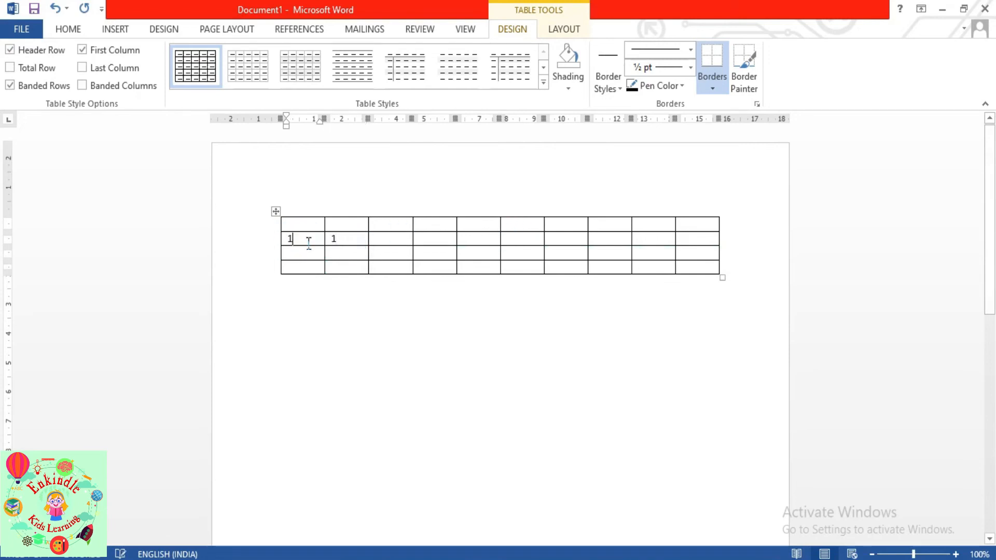
text(1)
right_click(302, 237)
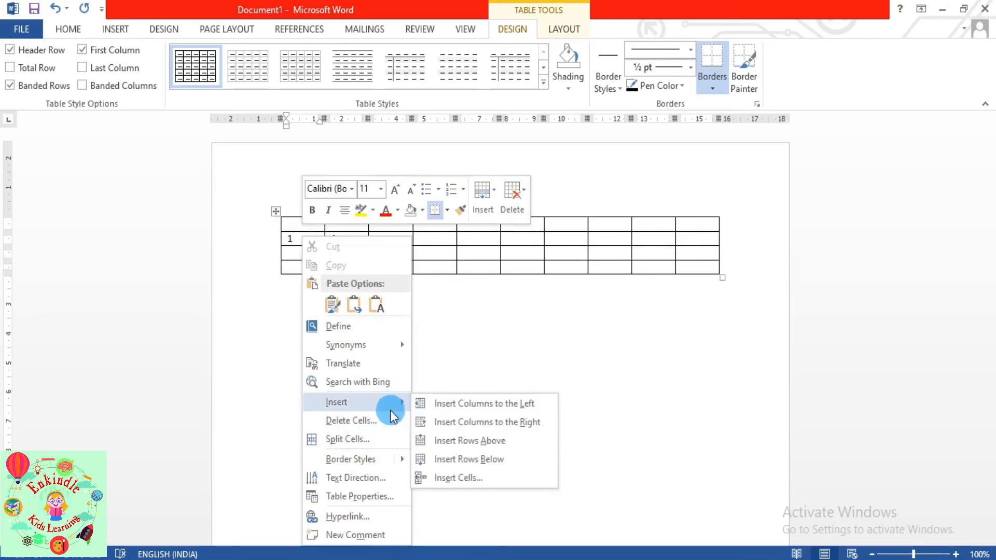
click(389, 418)
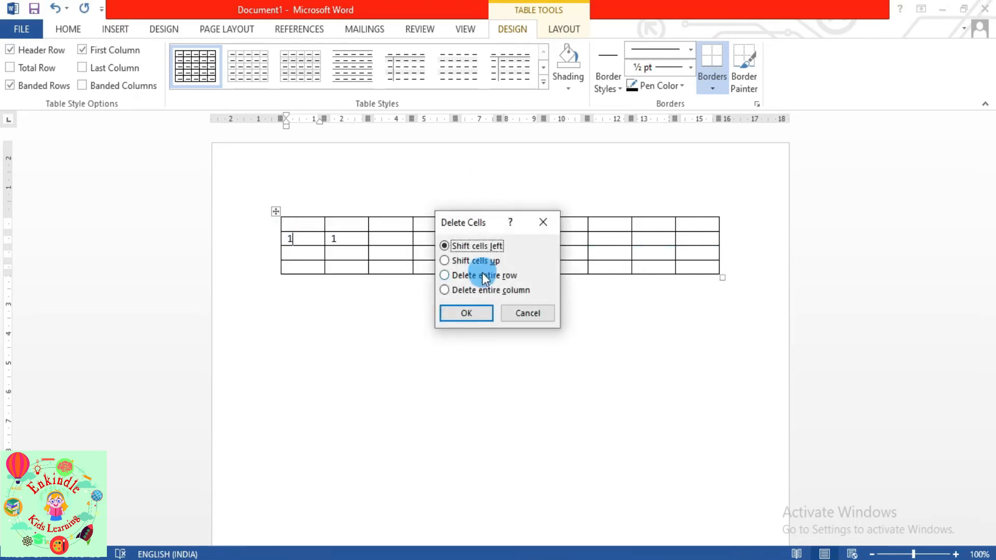
click(482, 276)
click(455, 313)
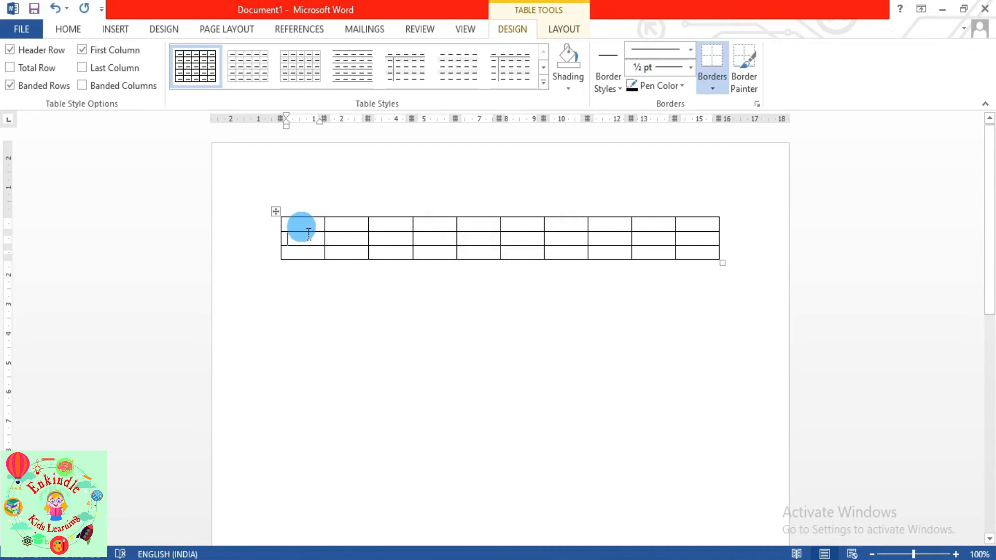
- Merge the top-left four cells of rows 1 and 2 into one cell
drag(309, 233, 340, 238)
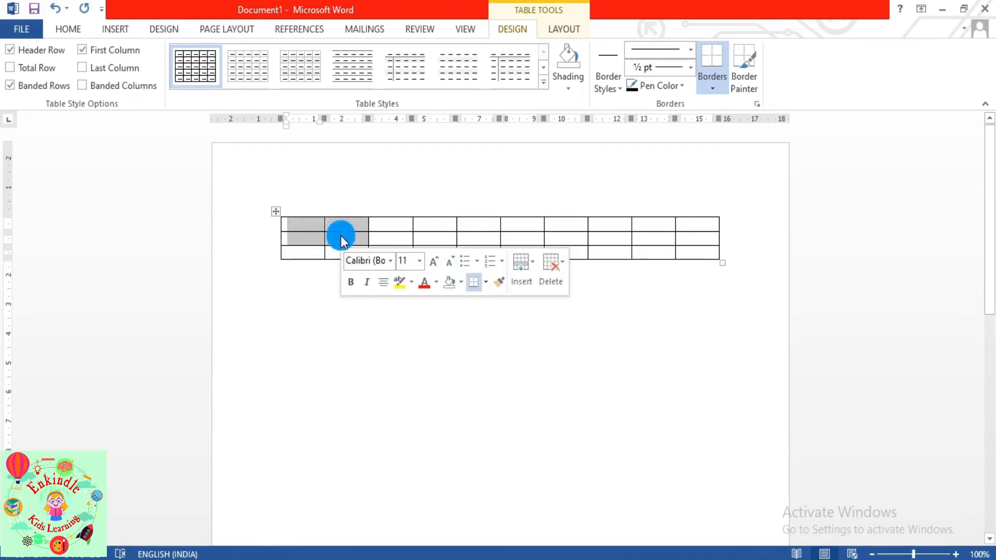
click(562, 30)
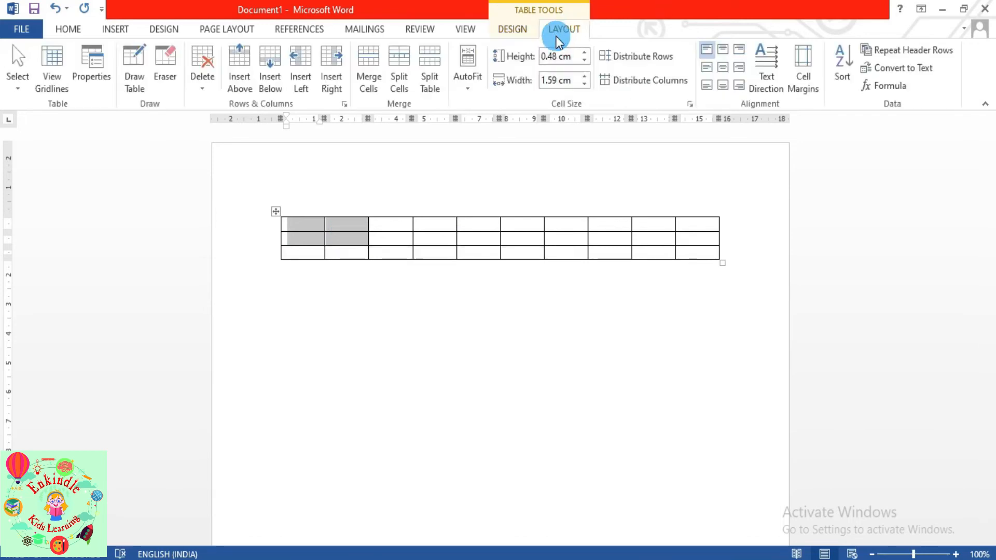
click(374, 84)
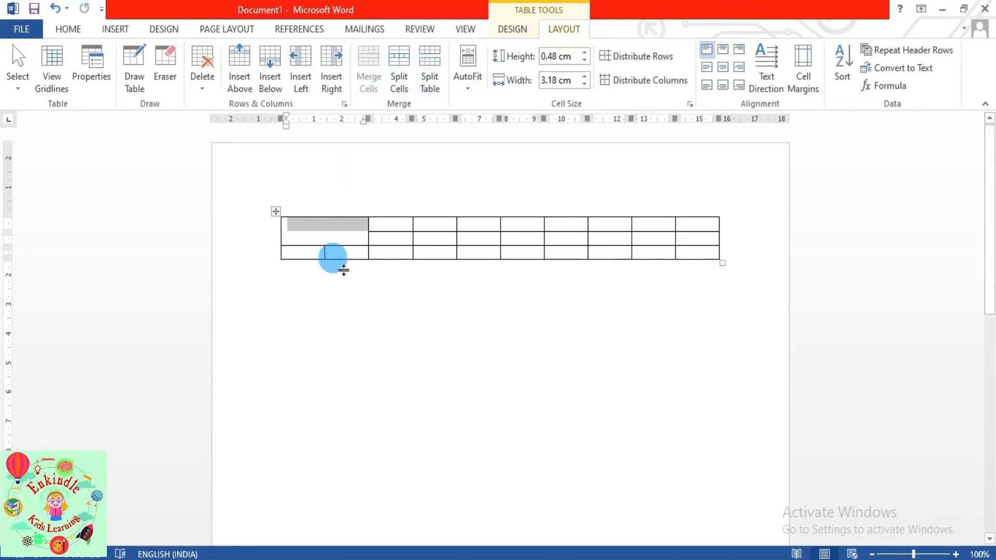
click(328, 240)
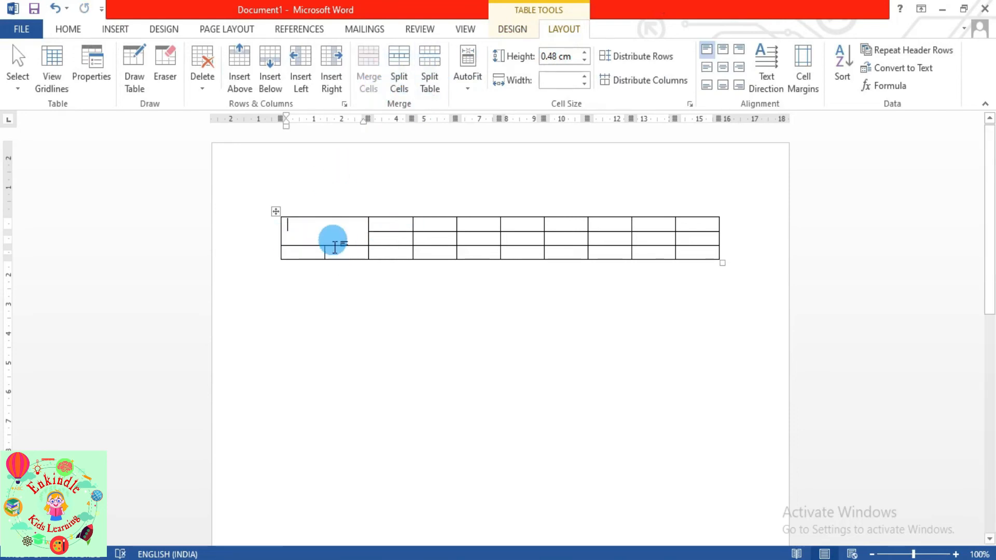
- Merge a two-by-two block of middle cells into one cell
drag(469, 242, 515, 250)
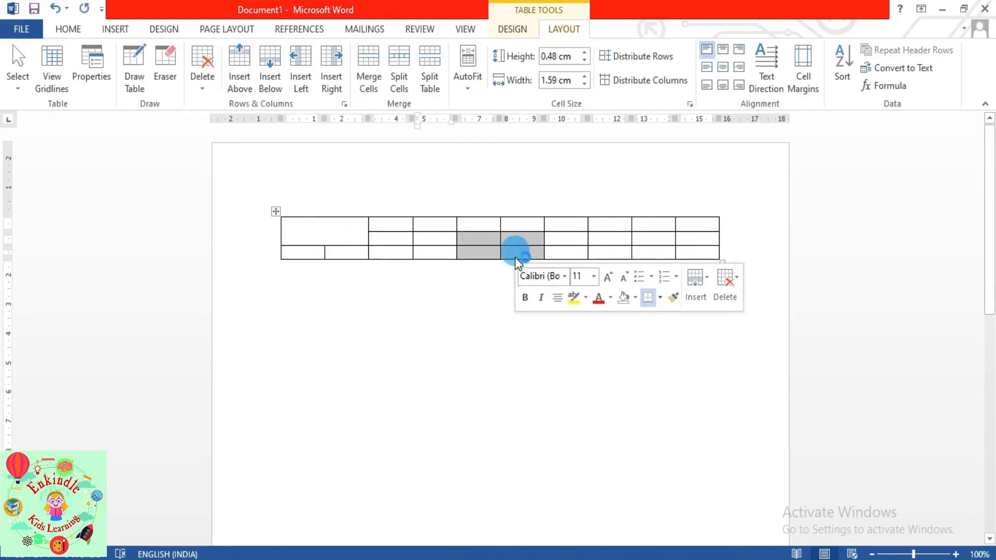
right_click(478, 252)
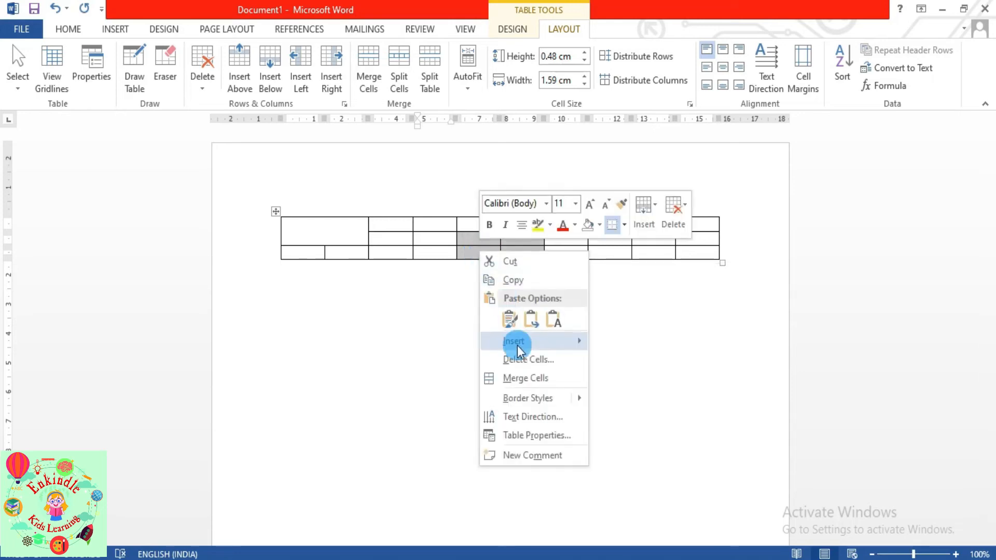
click(521, 386)
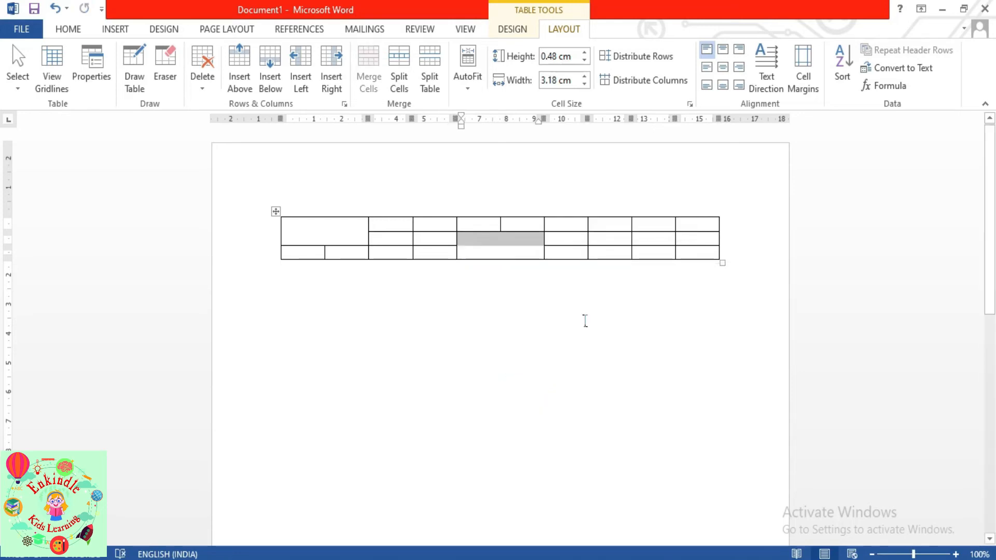
click(577, 318)
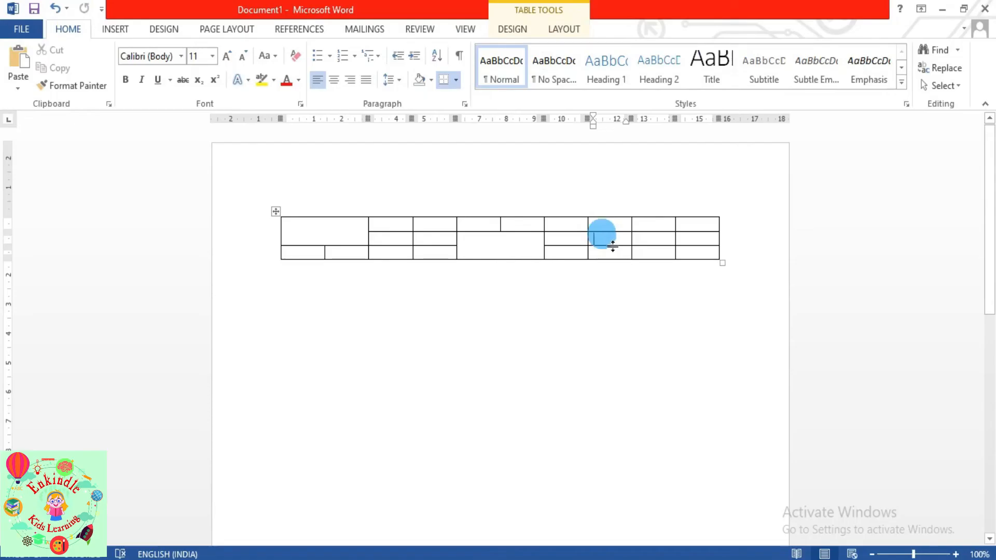
- Split the right-side row-2 cell into 2 columns and 1 row, each 0.8 cm wide
click(612, 241)
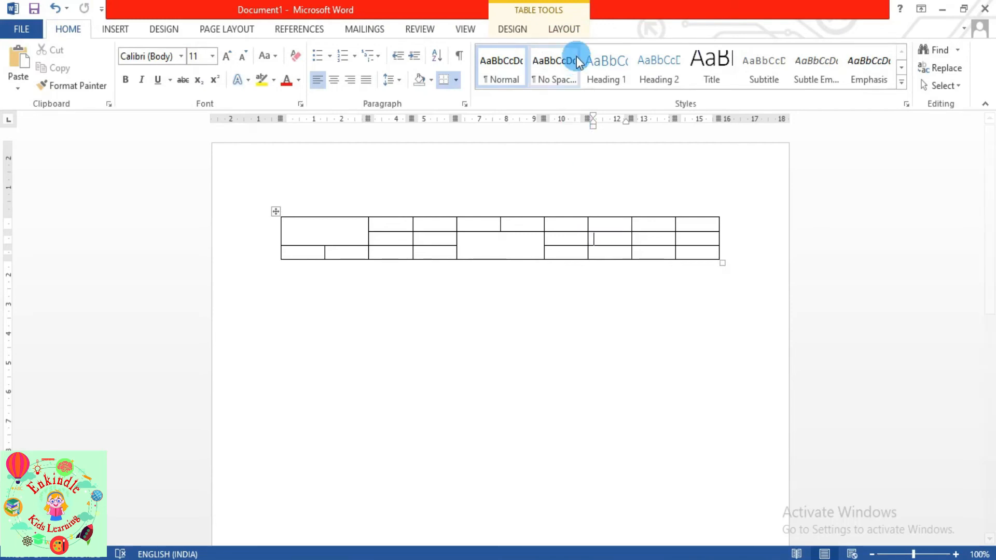
click(567, 31)
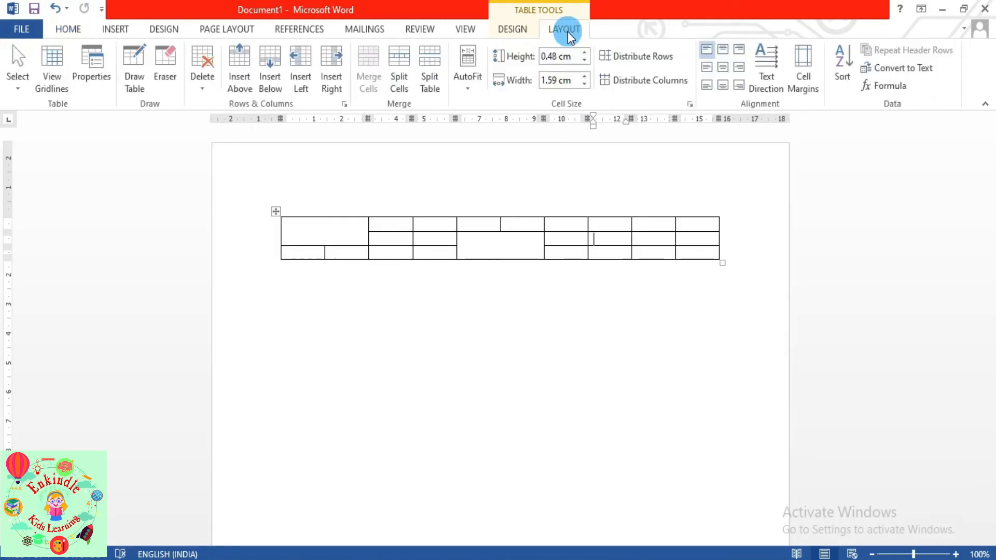
click(398, 76)
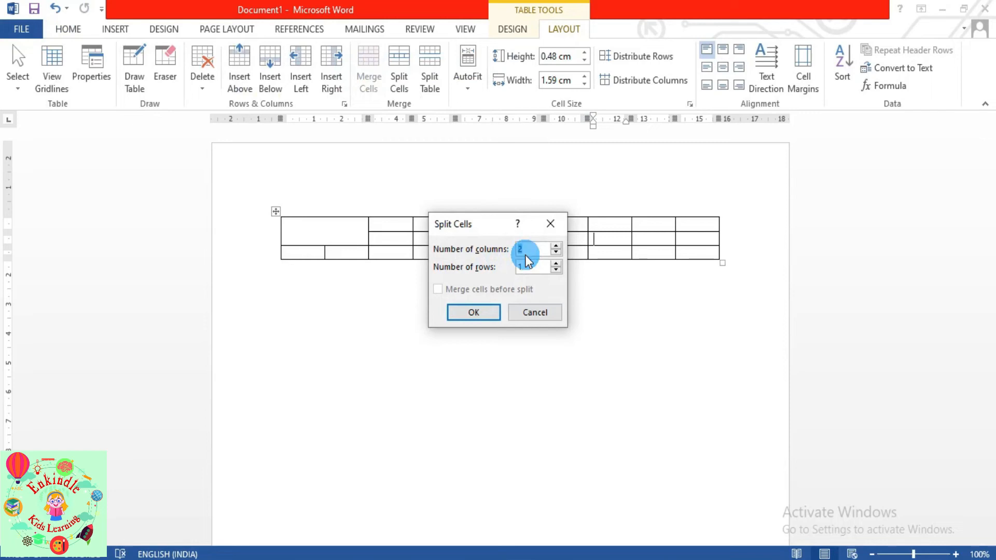
click(475, 313)
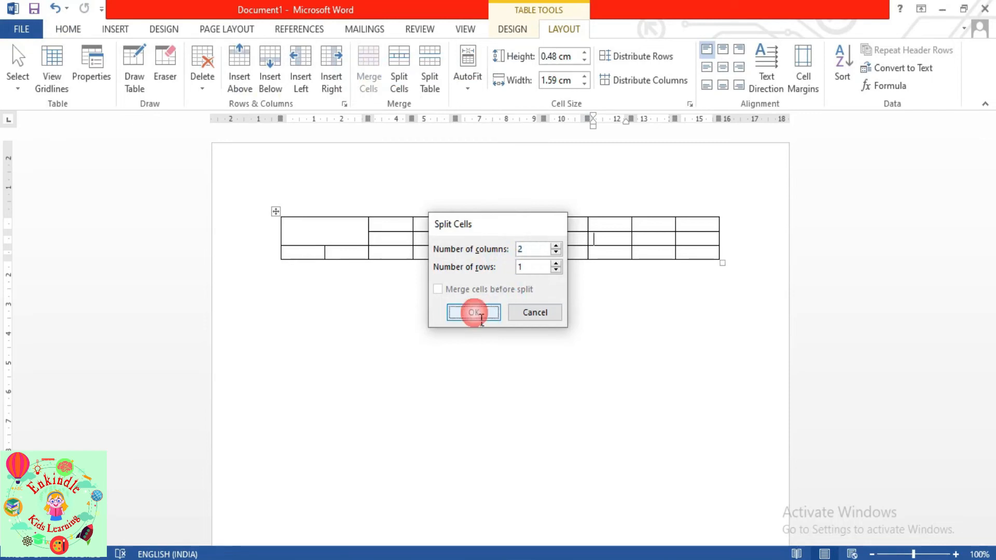
click(597, 240)
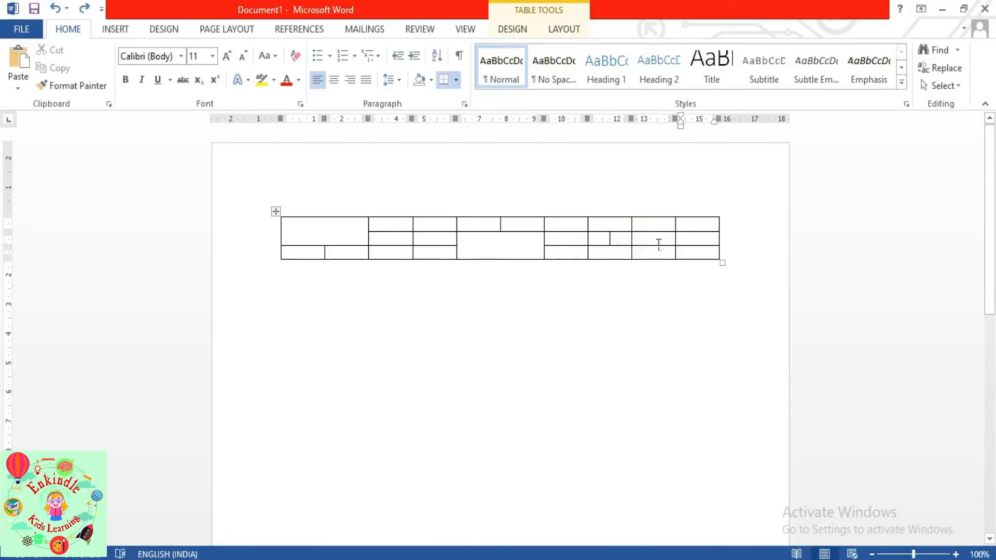
- Split the table above the bottom row so it becomes a separate table
drag(658, 242, 706, 256)
click(663, 252)
click(572, 29)
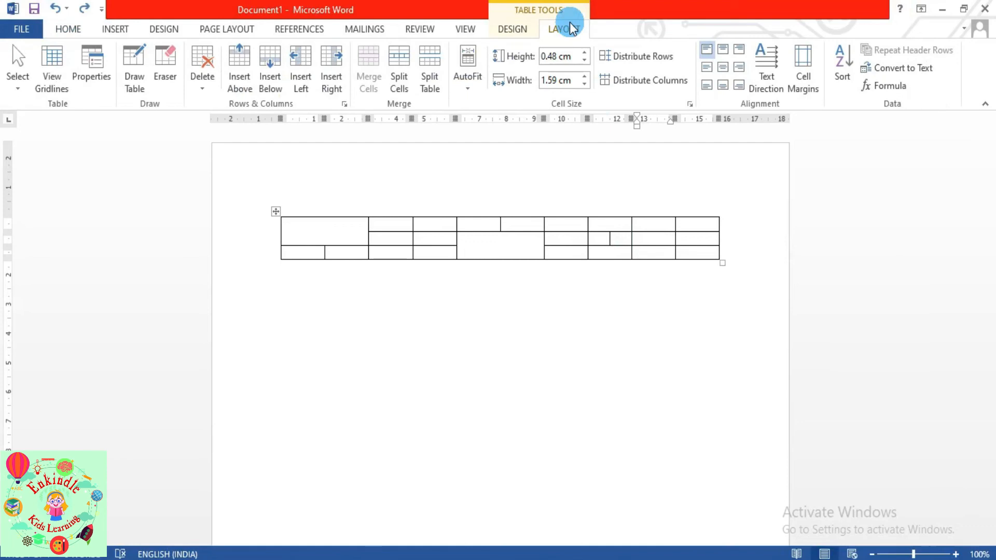
click(430, 75)
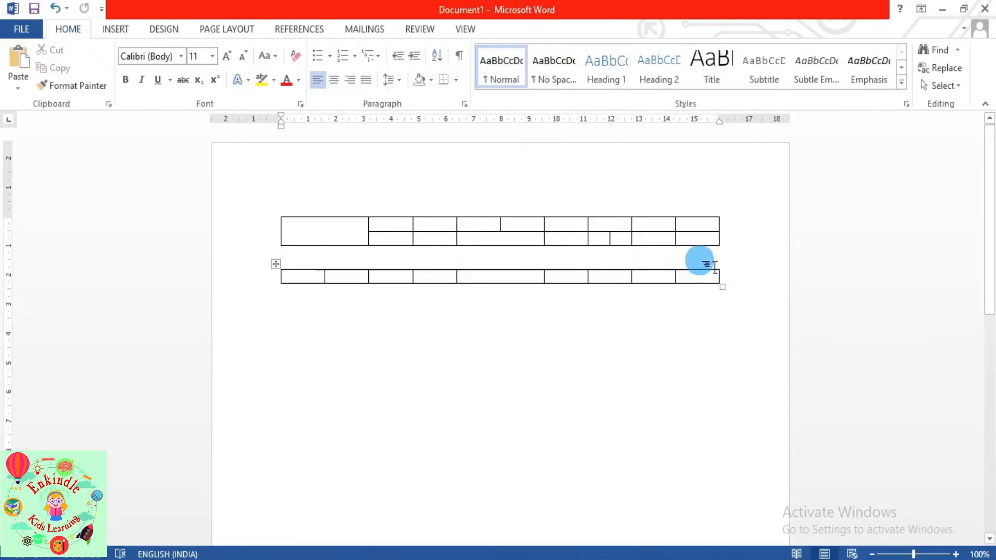
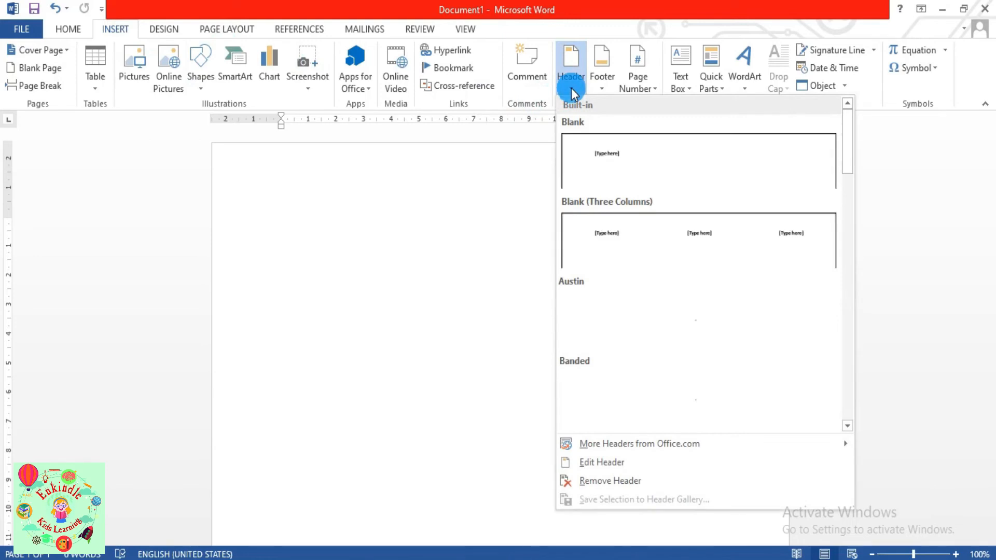
- Type Birds into the header as bold italic 20-pt Algerian, centred, then return to the body
click(595, 459)
text(Birds)
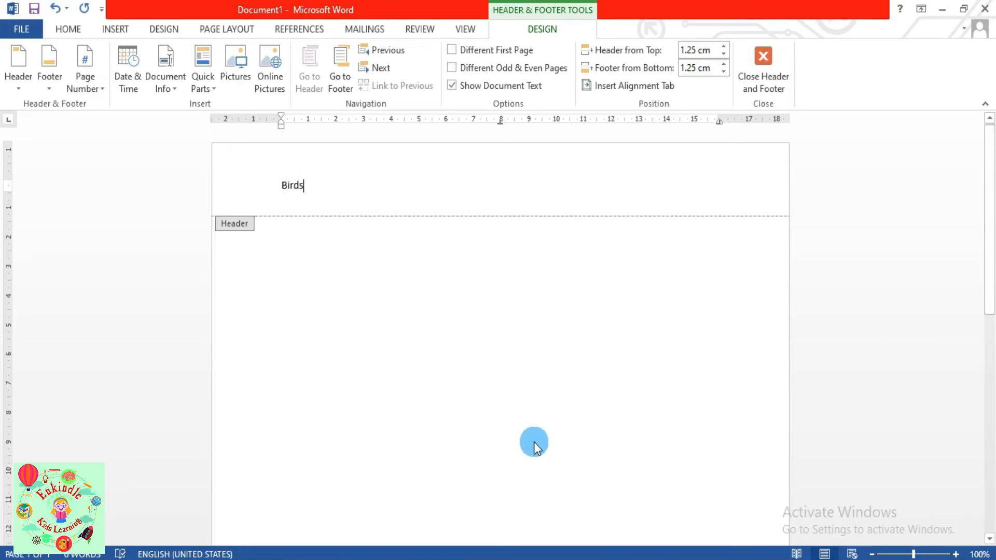
click(69, 29)
drag(279, 185, 316, 193)
click(125, 79)
click(143, 79)
click(181, 56)
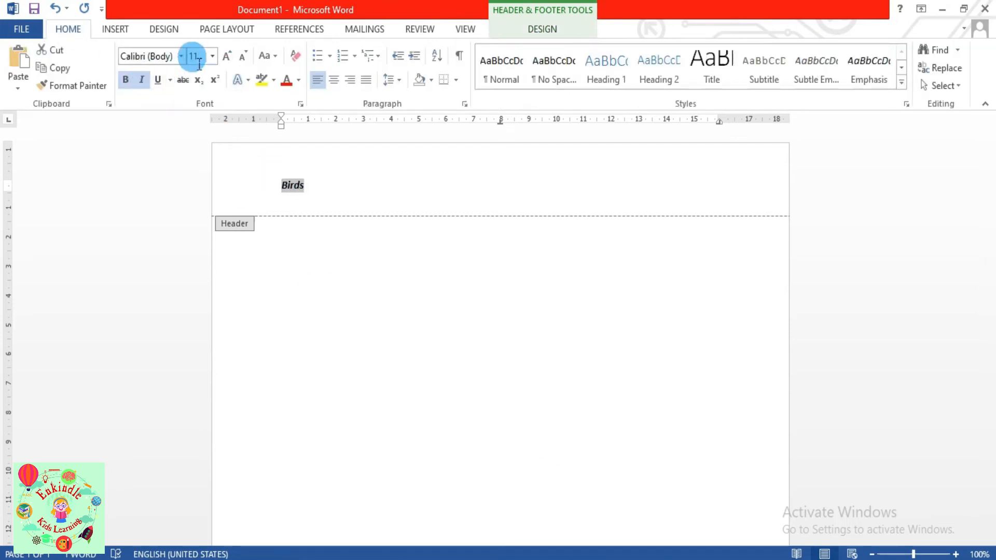
click(193, 315)
click(228, 61)
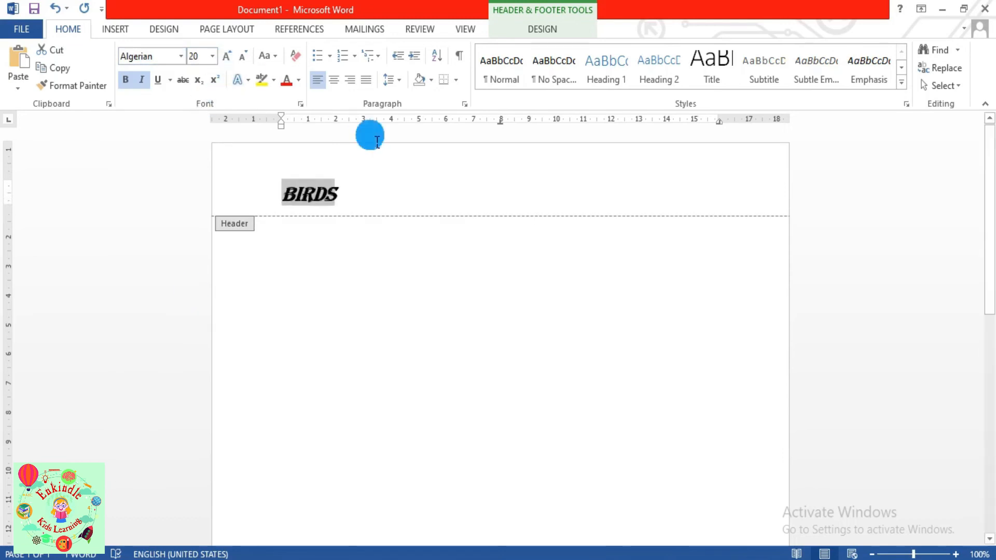
click(337, 80)
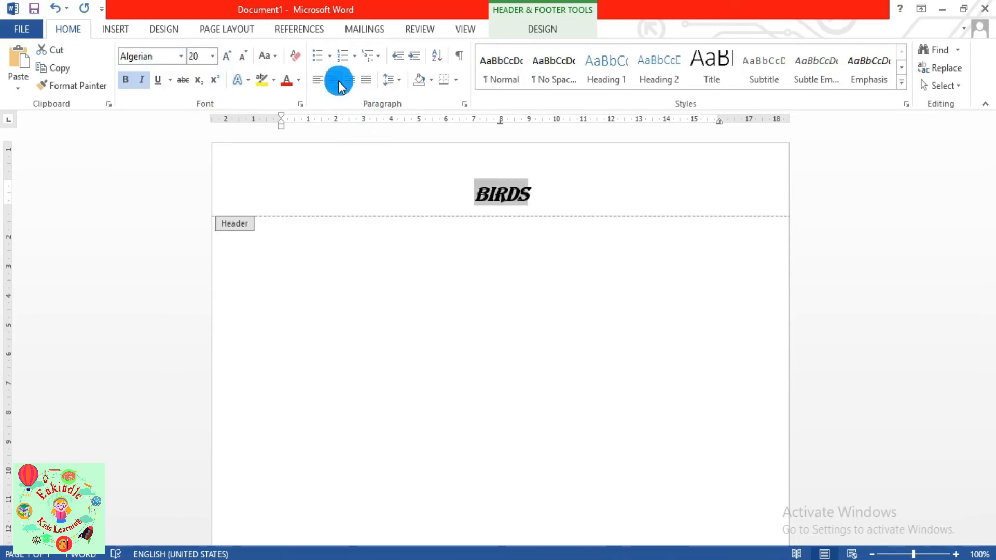
double_click(357, 312)
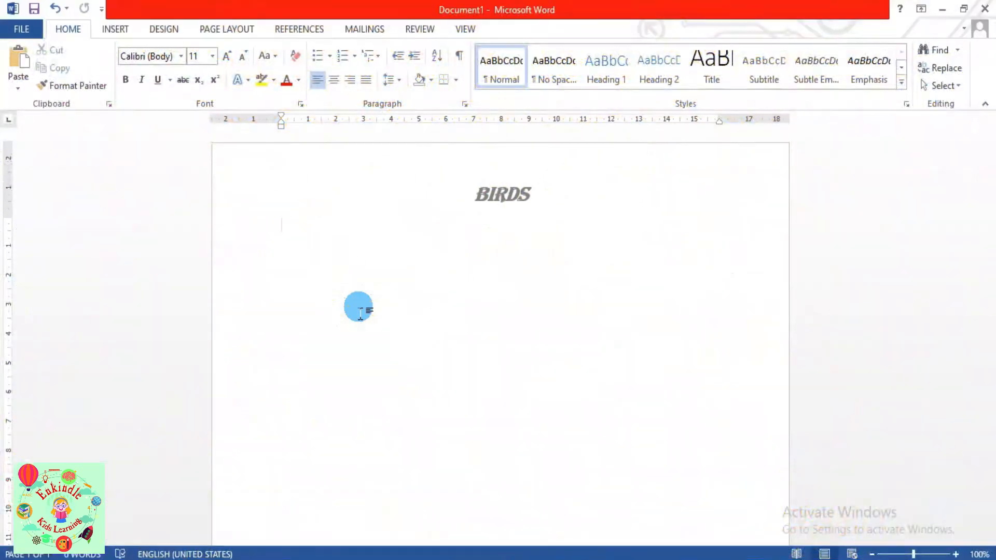
- Add a footer reading Thank You in bold italic, centred, at size 12
click(123, 28)
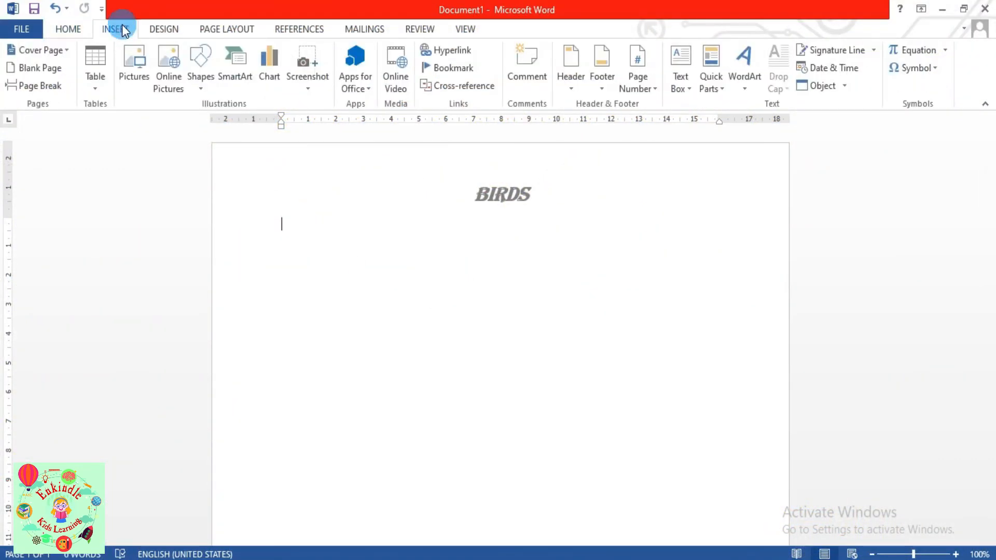
click(602, 93)
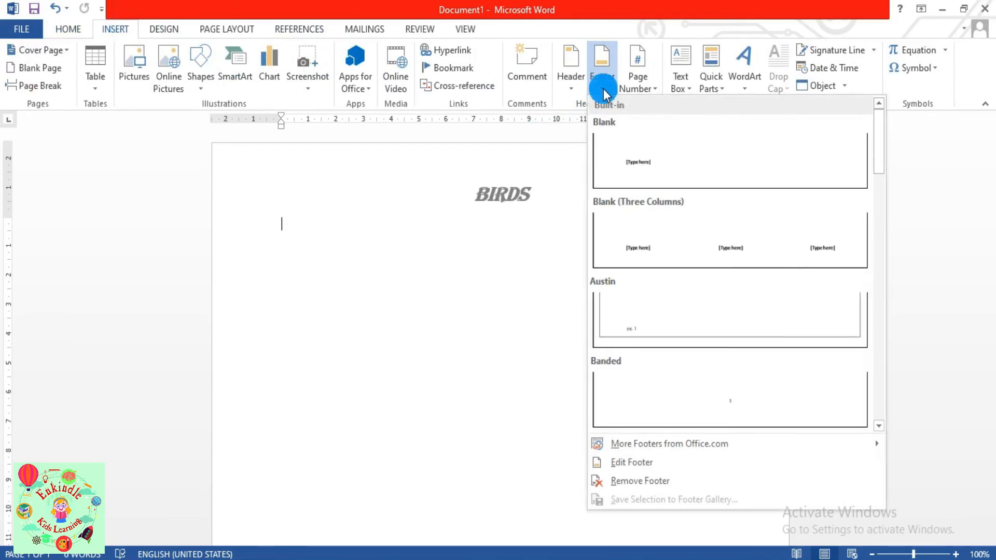
click(622, 460)
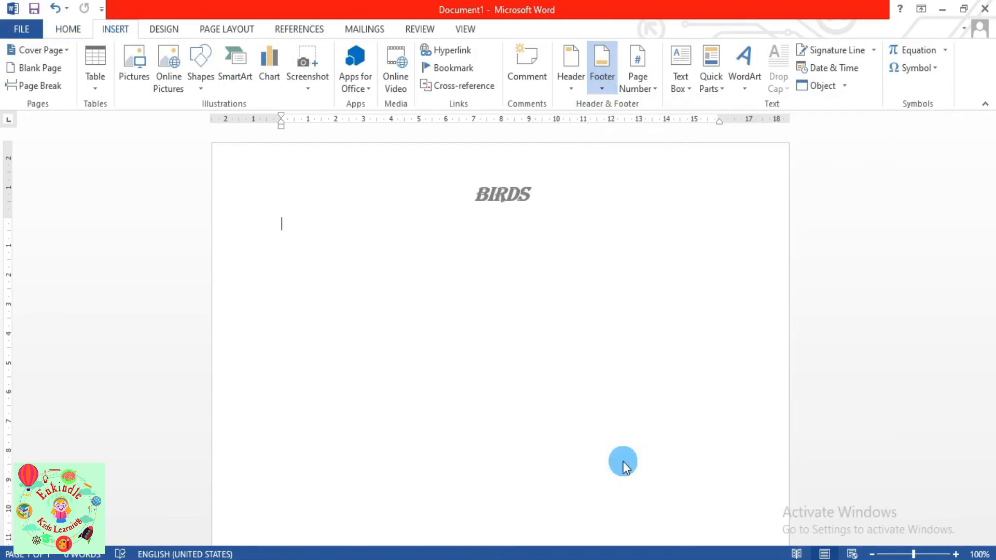
text(Thank You)
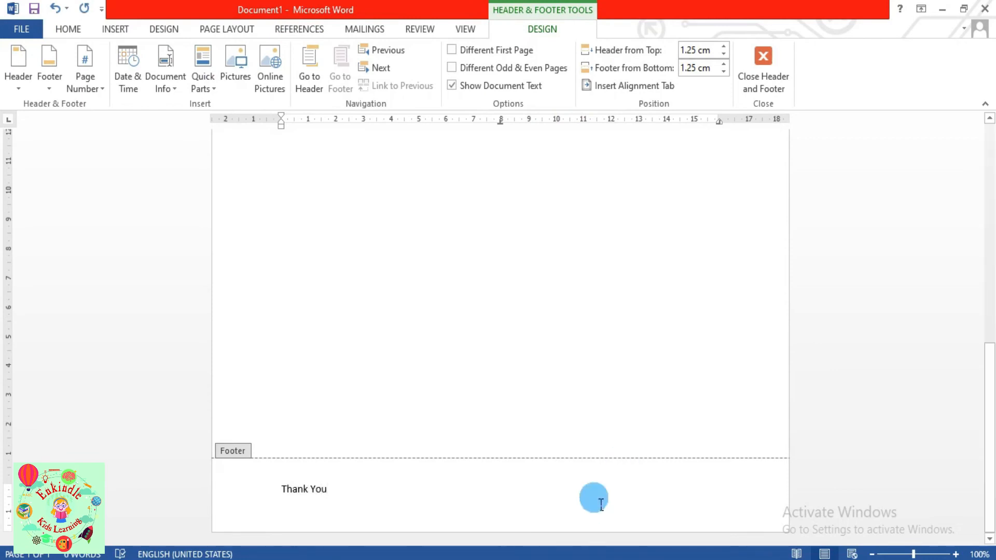
drag(332, 489, 281, 489)
click(68, 30)
click(125, 79)
click(141, 79)
click(192, 223)
key(ctrl+a)
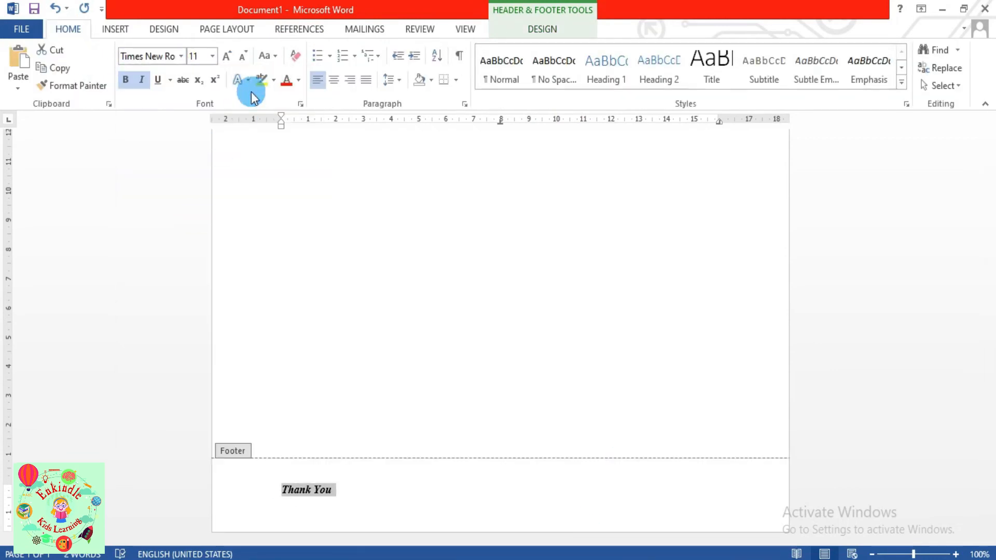
click(334, 79)
click(232, 57)
double_click(498, 339)
- Add a period to the footer so it reads 'Thank You.'
drag(994, 184, 992, 466)
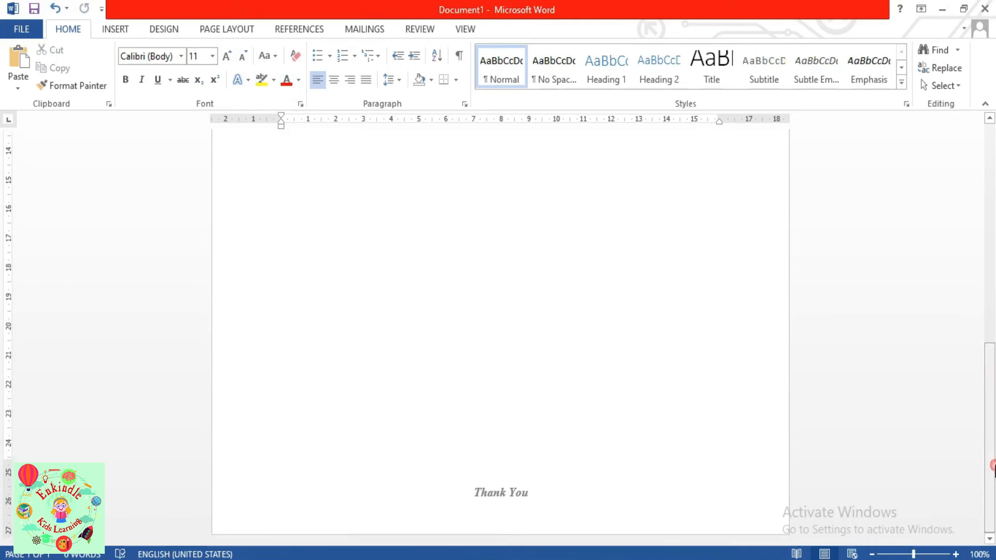
double_click(530, 494)
text(.)
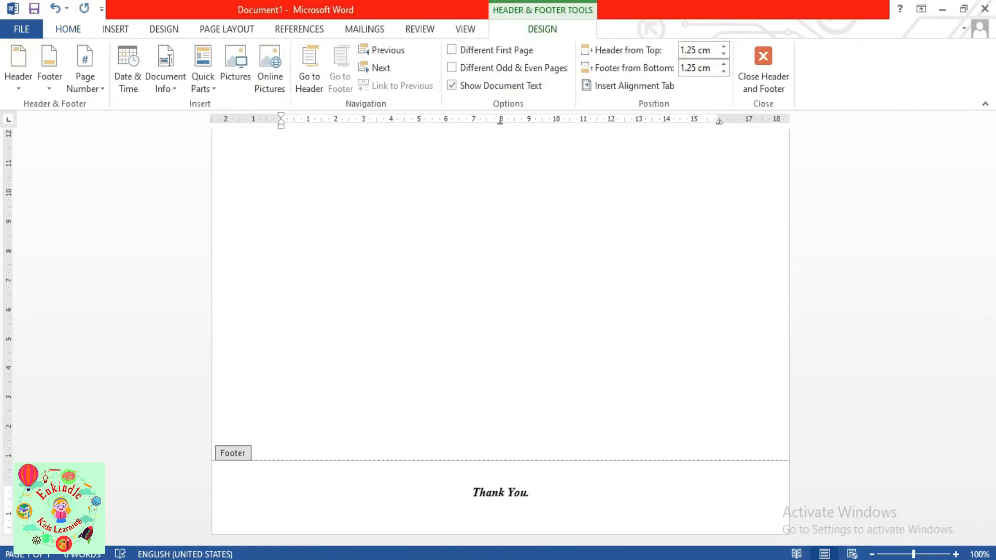
double_click(618, 372)
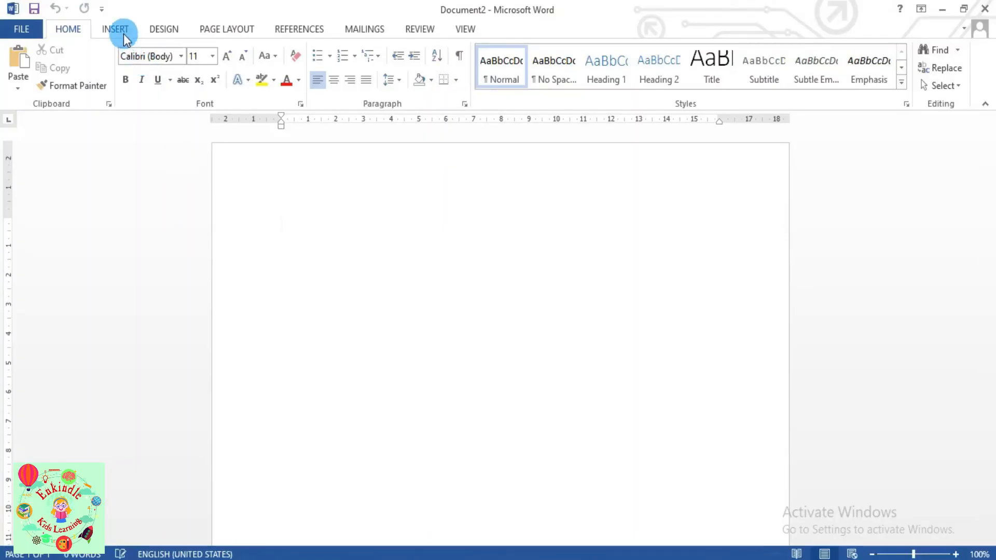
- Insert a plain page number at the top of the page
click(120, 31)
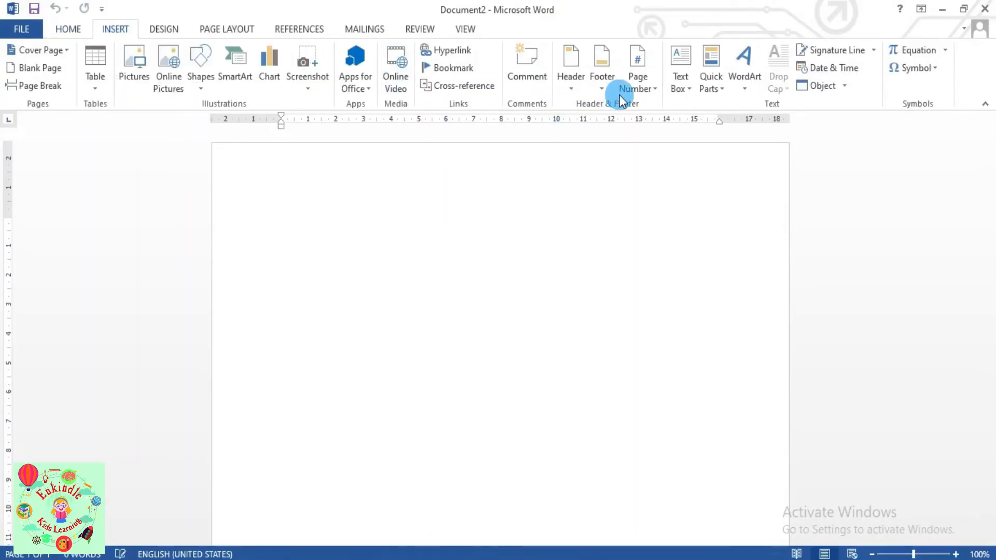
click(652, 93)
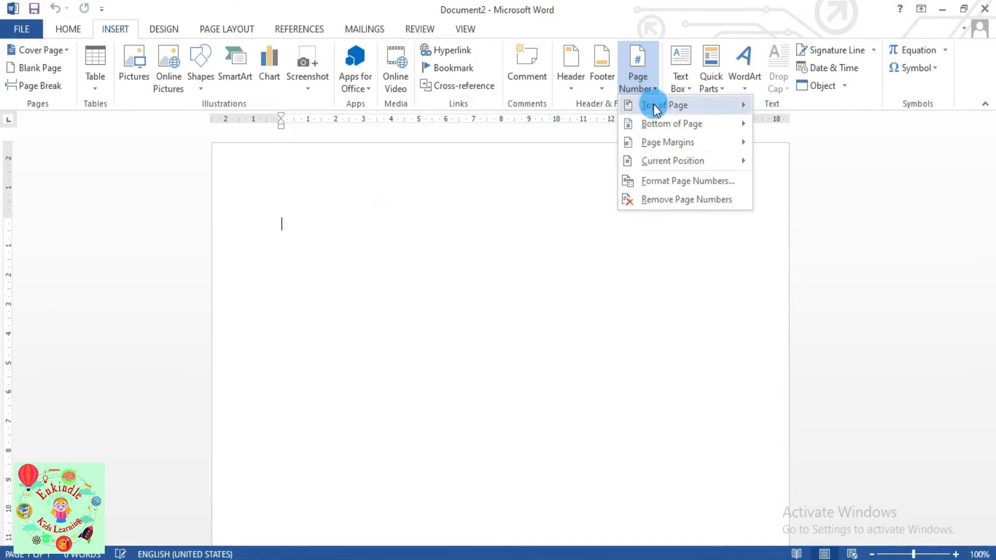
mouse_move(654, 111)
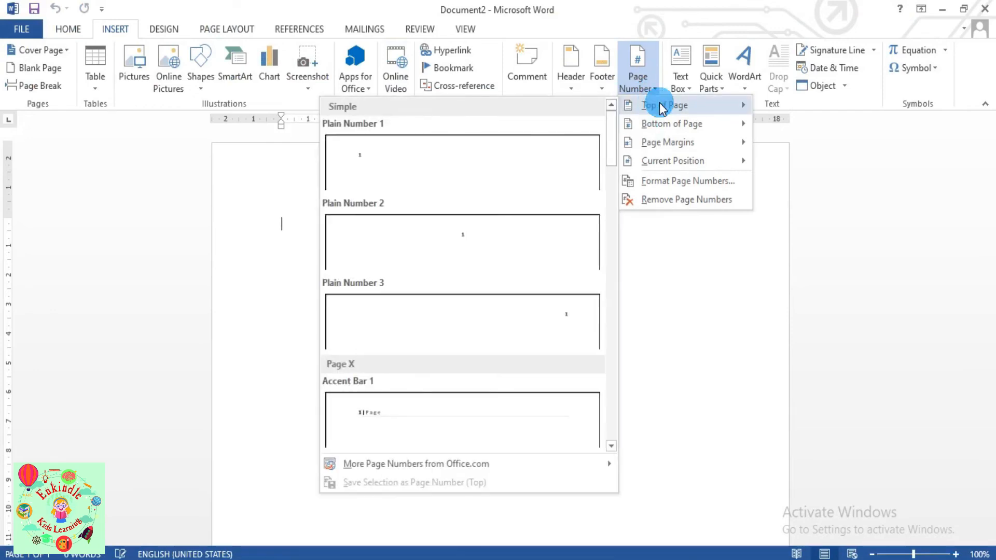
click(479, 179)
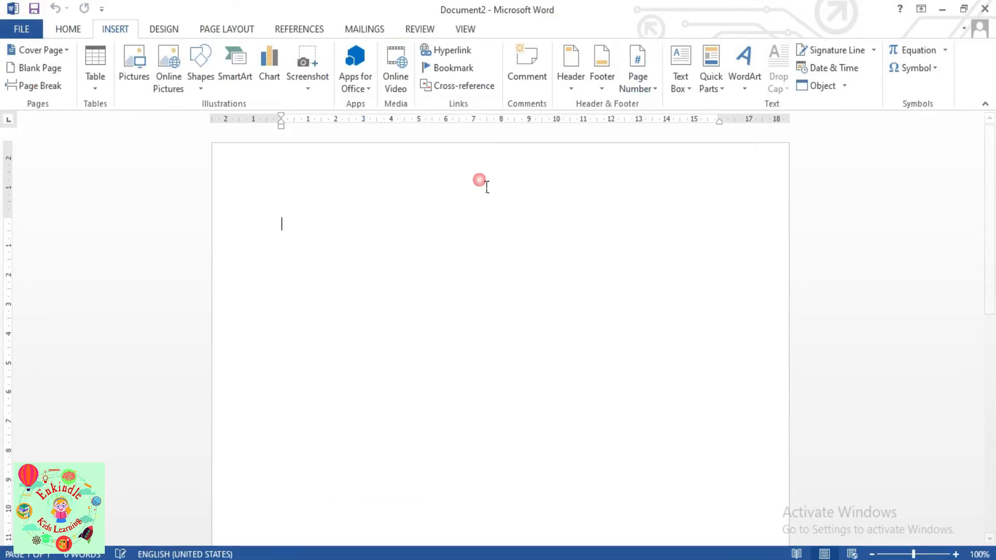
double_click(410, 368)
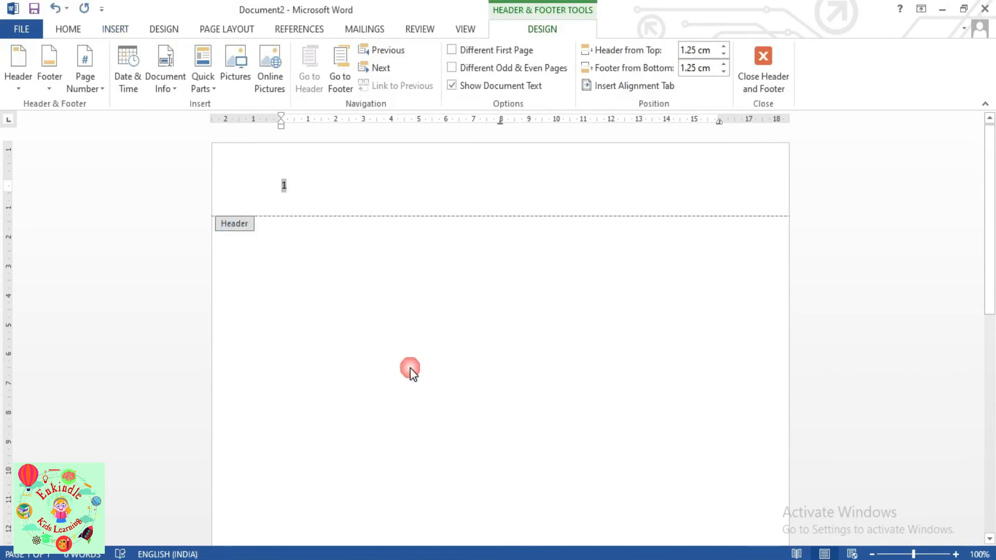
- Add a plain page number 1 at the bottom right of the page
click(107, 31)
click(637, 78)
mouse_move(666, 129)
click(505, 322)
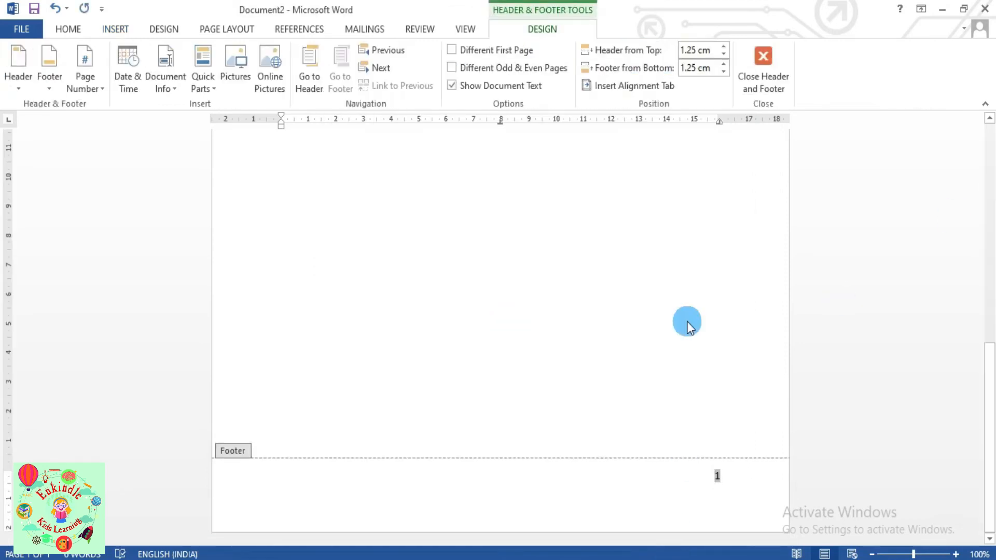
scroll(686, 321, up, 10)
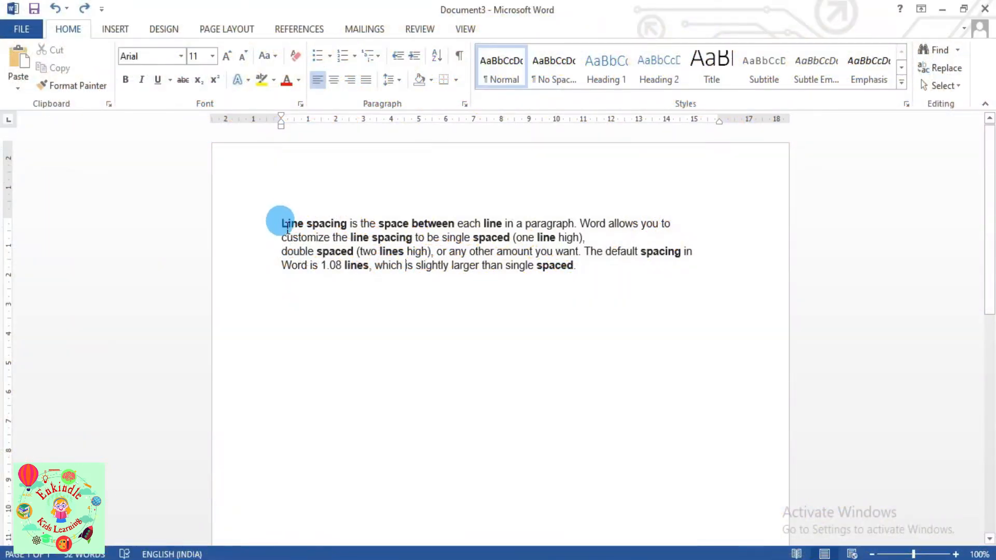
- Set the whole line-spacing paragraph to 2.0 line spacing
key(ctrl+a)
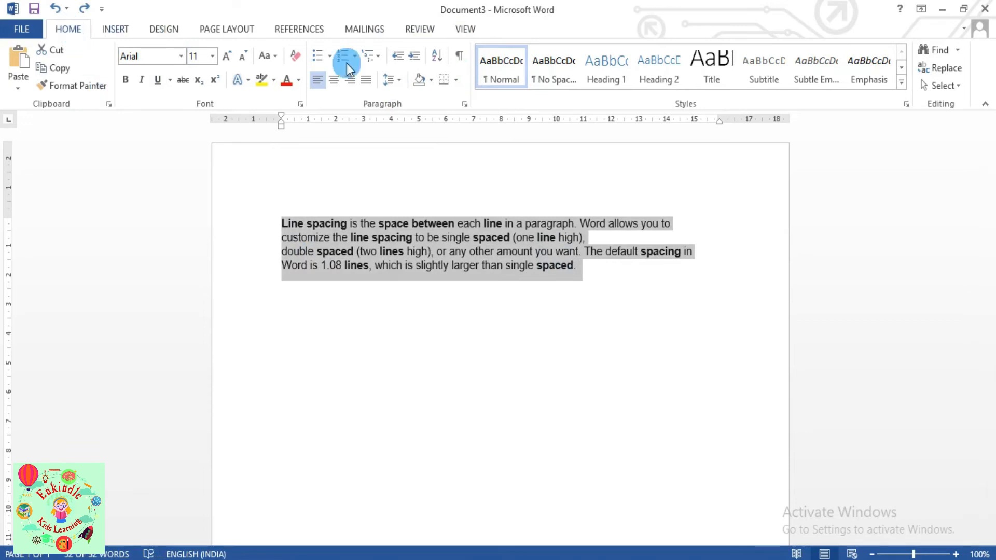
click(399, 81)
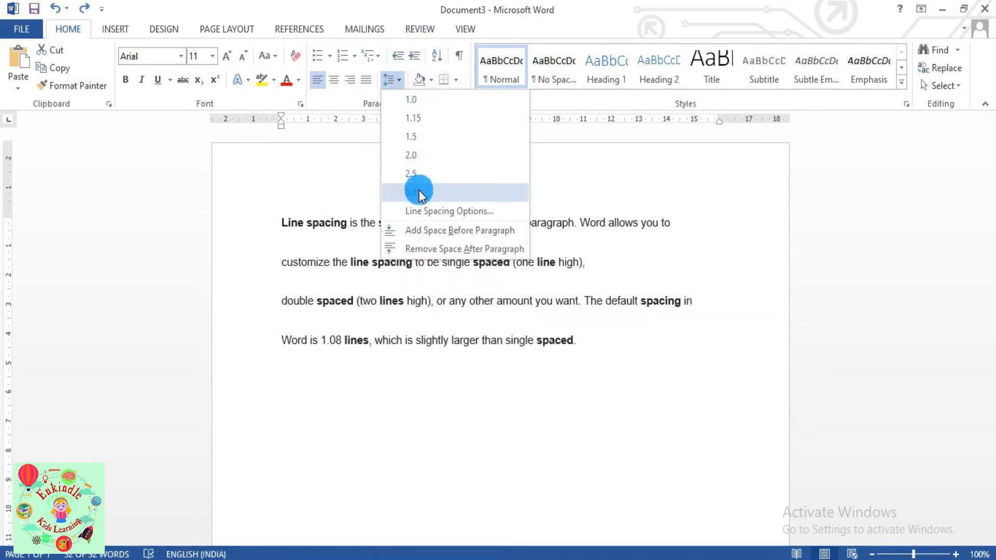
click(420, 154)
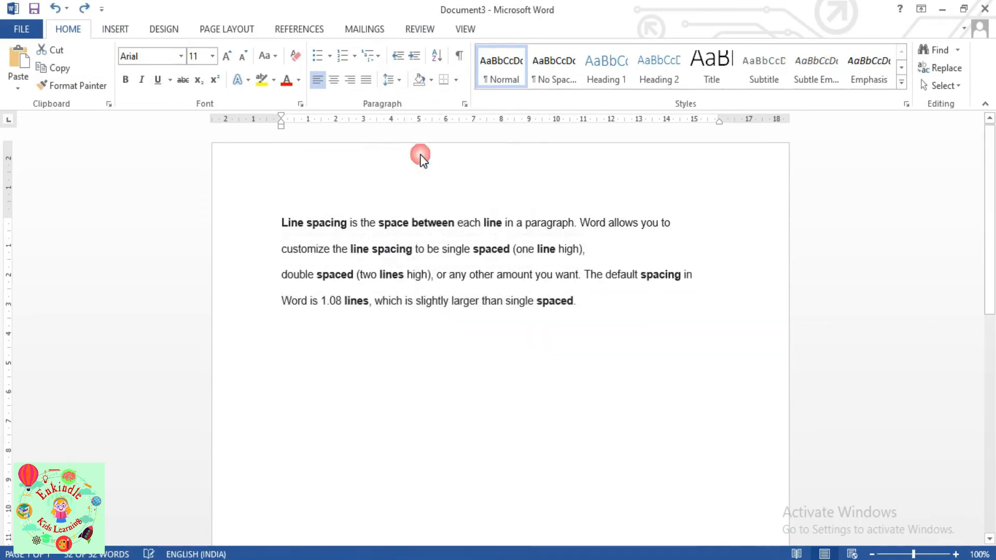
key(ctrl+a)
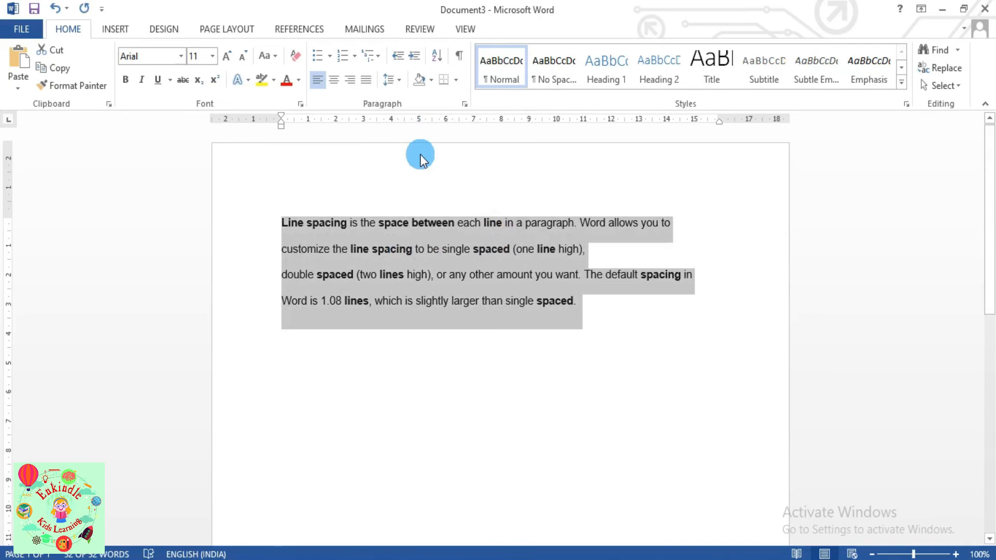
click(383, 360)
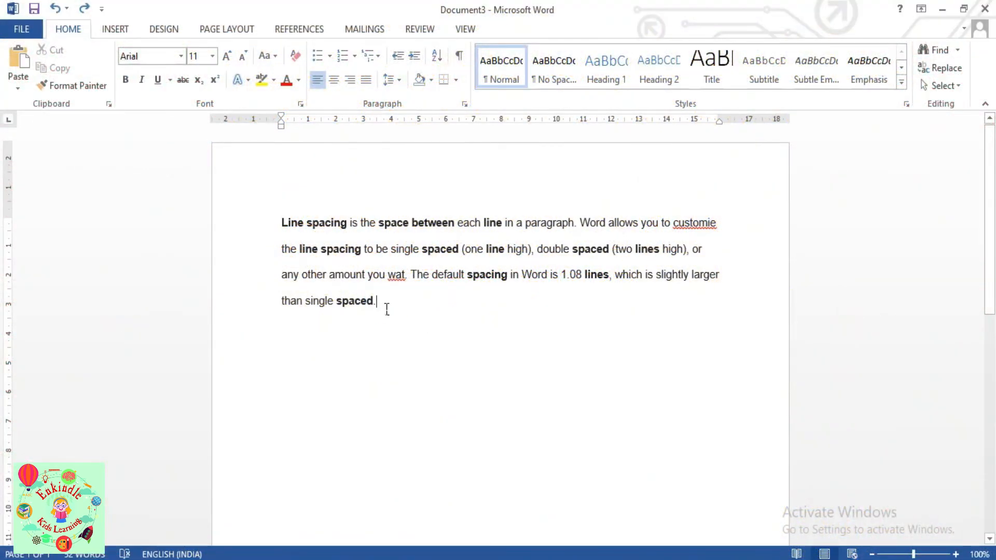
- Spell-check the selected paragraph, changing customie to customize and wat to want
drag(387, 309, 283, 212)
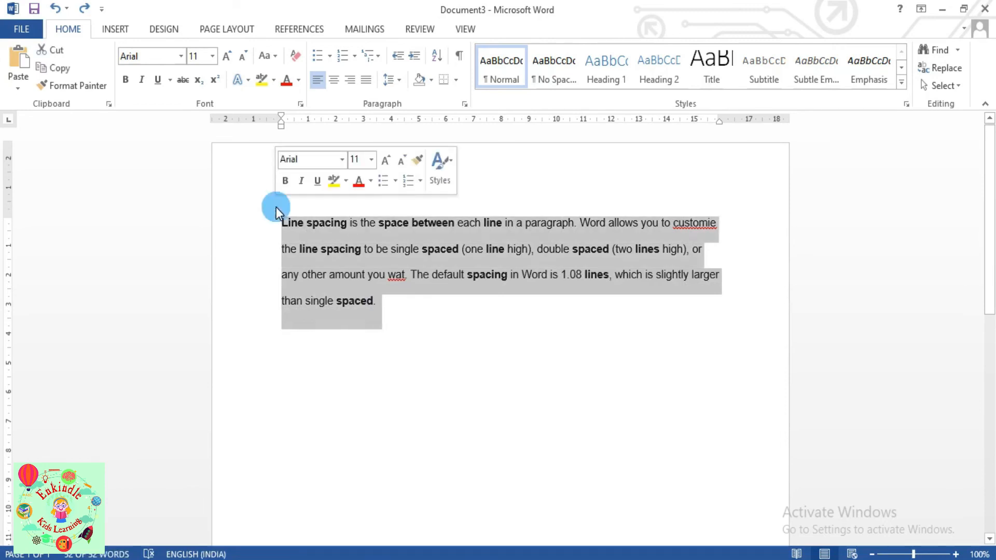
click(417, 29)
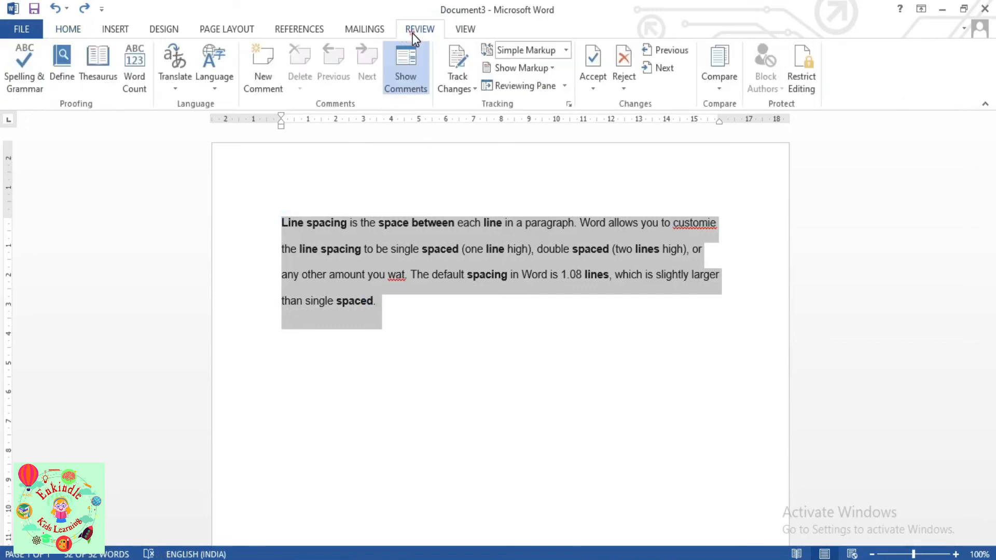
click(36, 56)
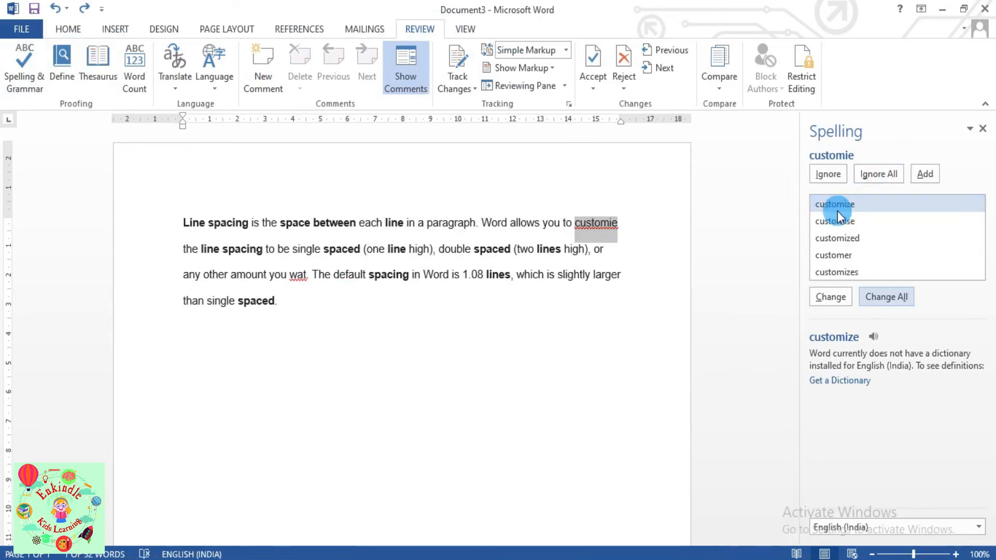
click(832, 297)
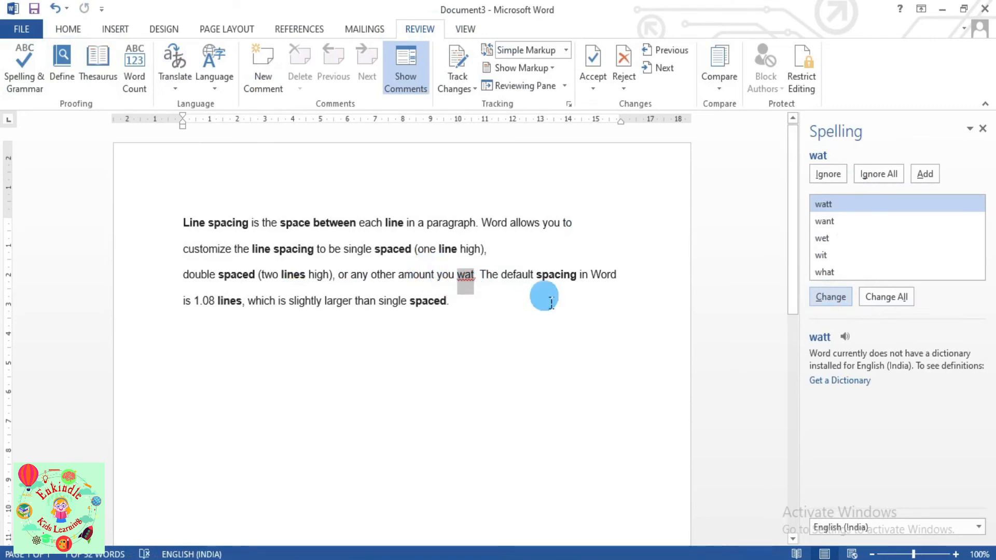
click(827, 224)
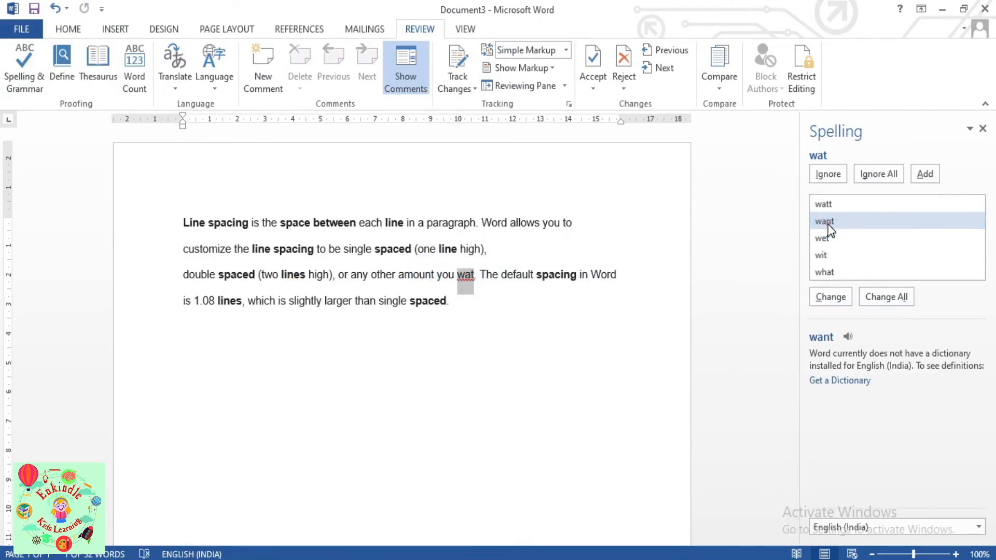
click(817, 297)
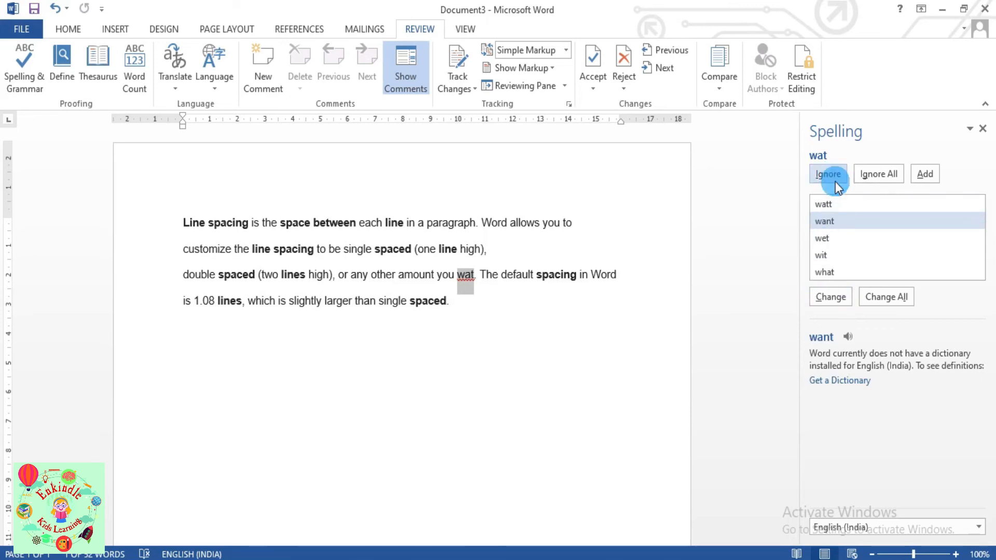
click(832, 304)
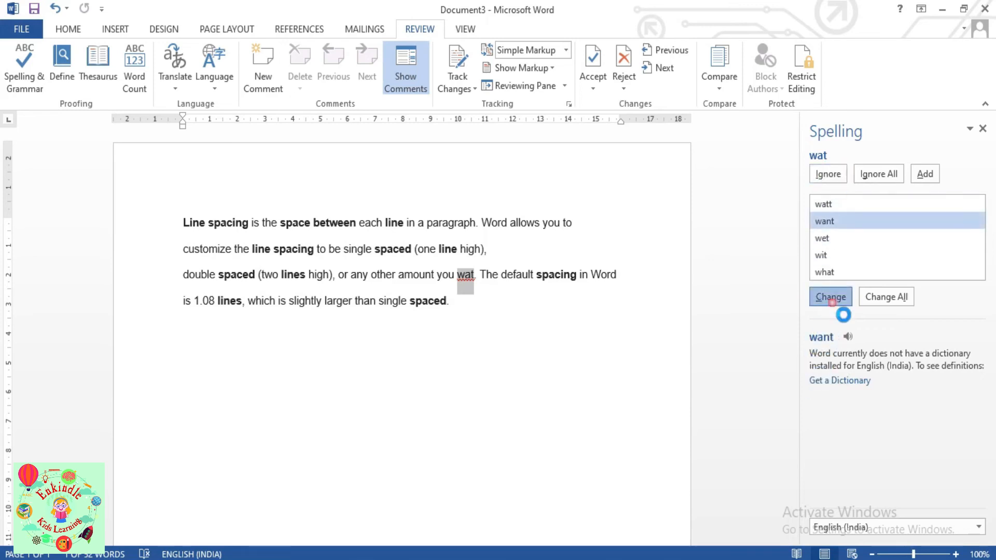
click(492, 334)
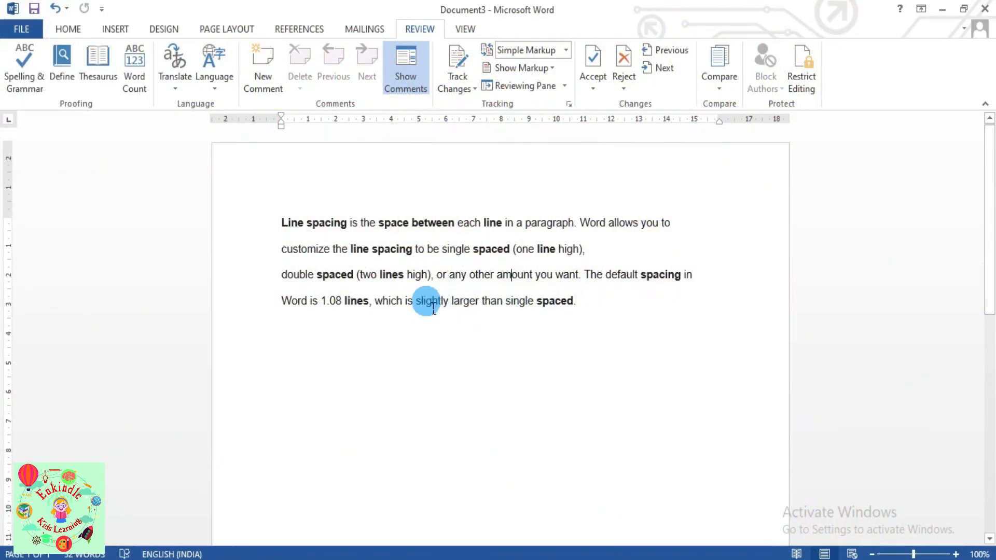
- Replace larger in the last line with its synonym higher
right_click(473, 306)
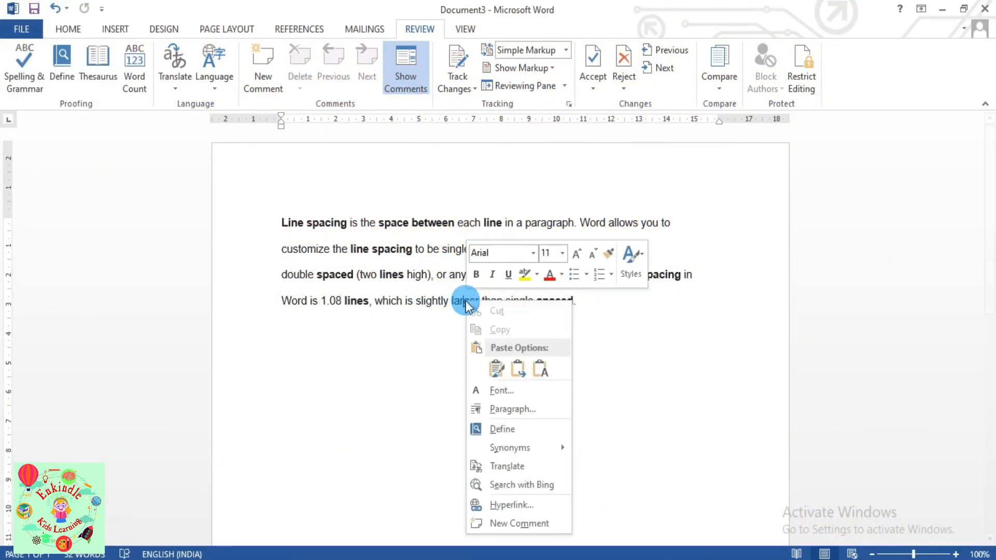
mouse_move(549, 451)
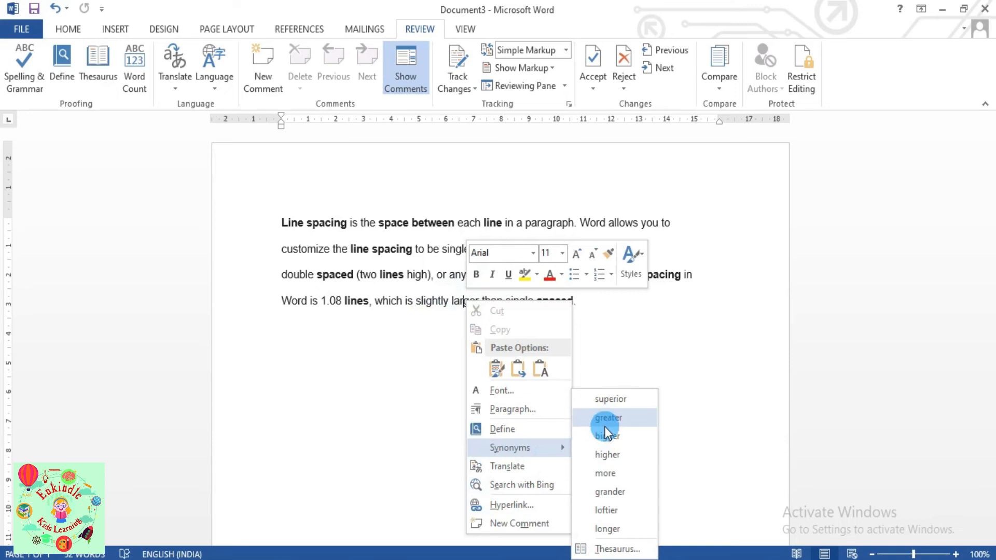
click(605, 454)
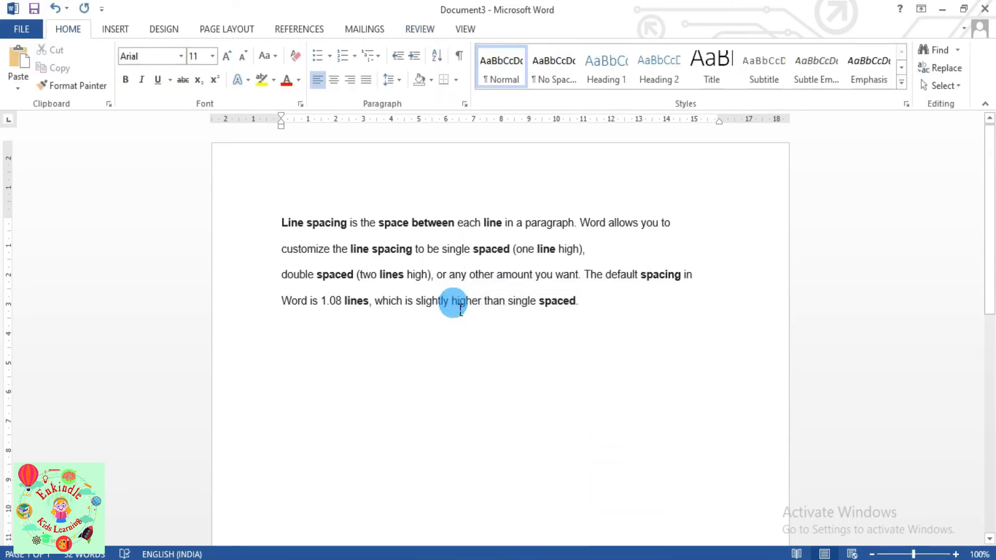
- Use the Thesaurus to replace higher with greater
click(453, 303)
click(410, 30)
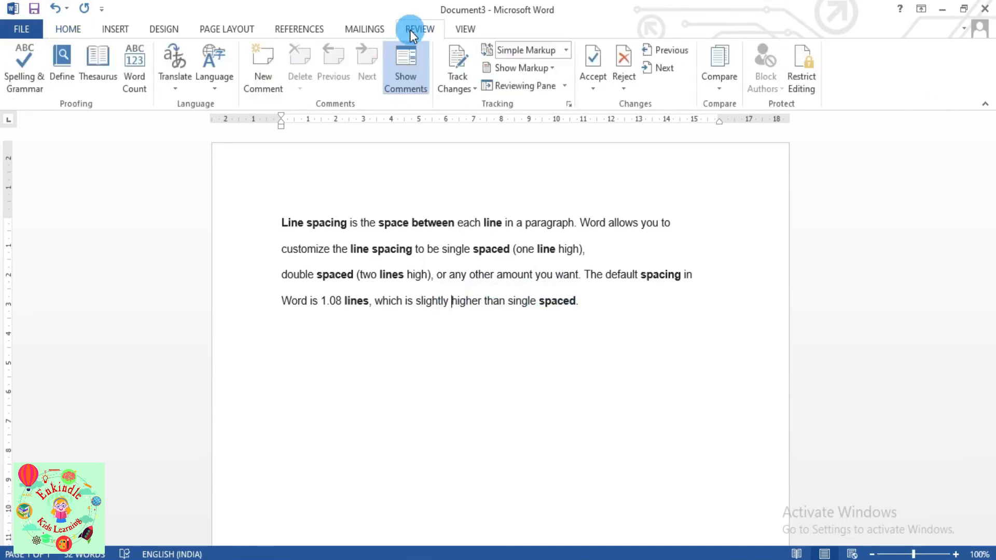
click(94, 53)
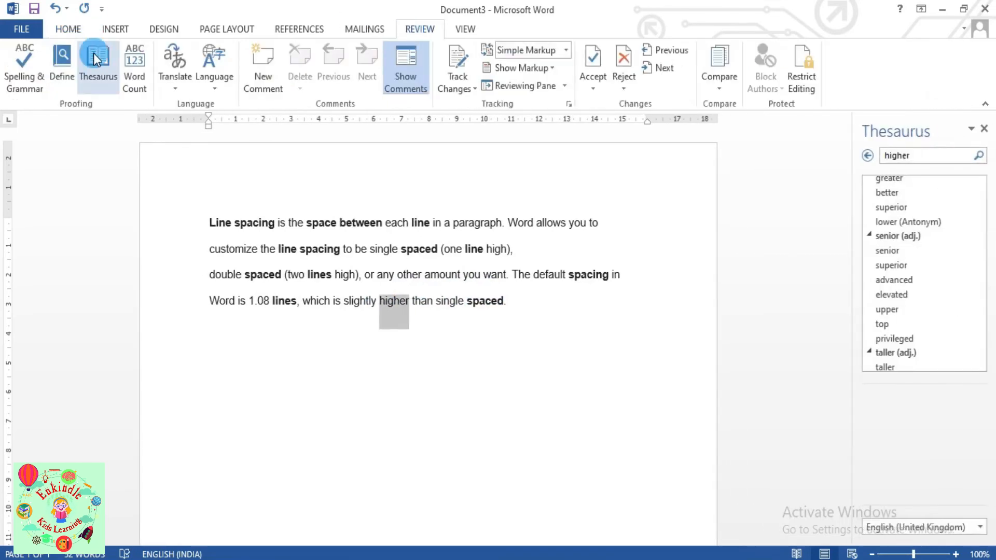
click(975, 183)
click(957, 192)
click(947, 205)
click(610, 382)
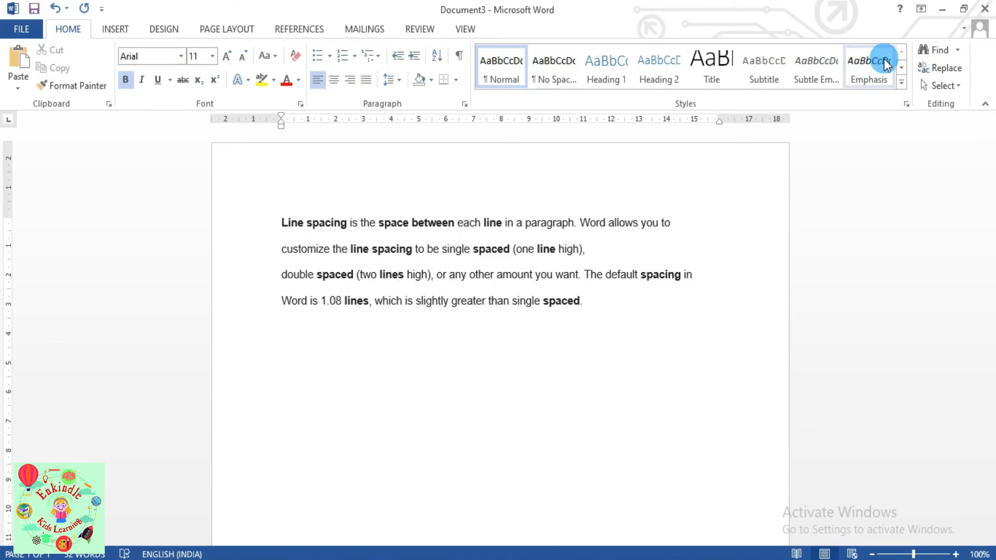
- Replace all occurrences of greater with higher using Find and Replace
click(939, 67)
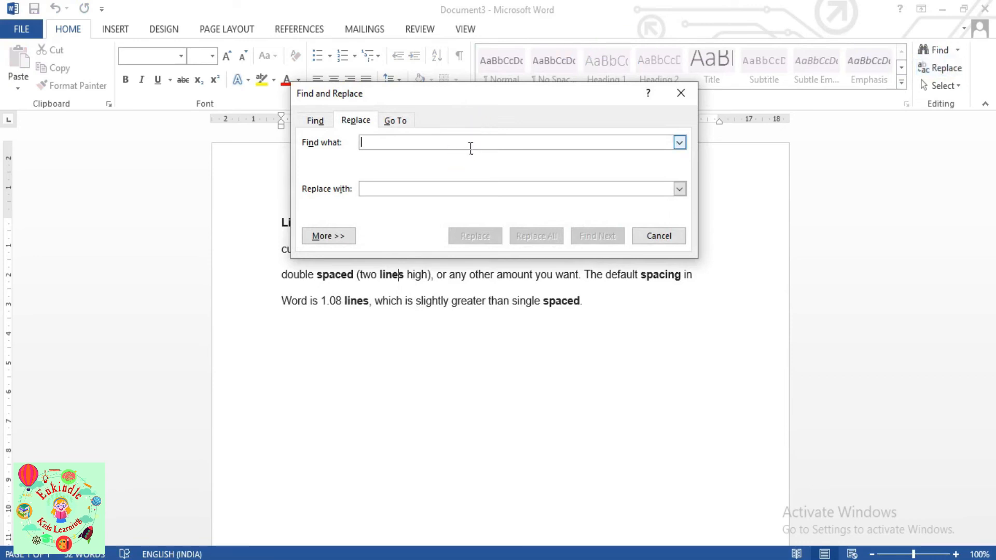
text(greater)
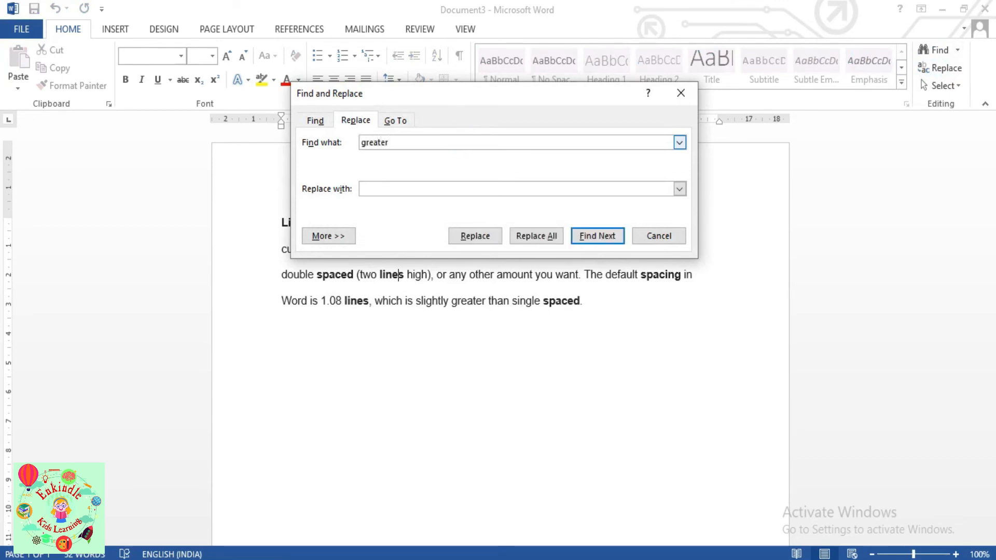
click(483, 184)
text(higher)
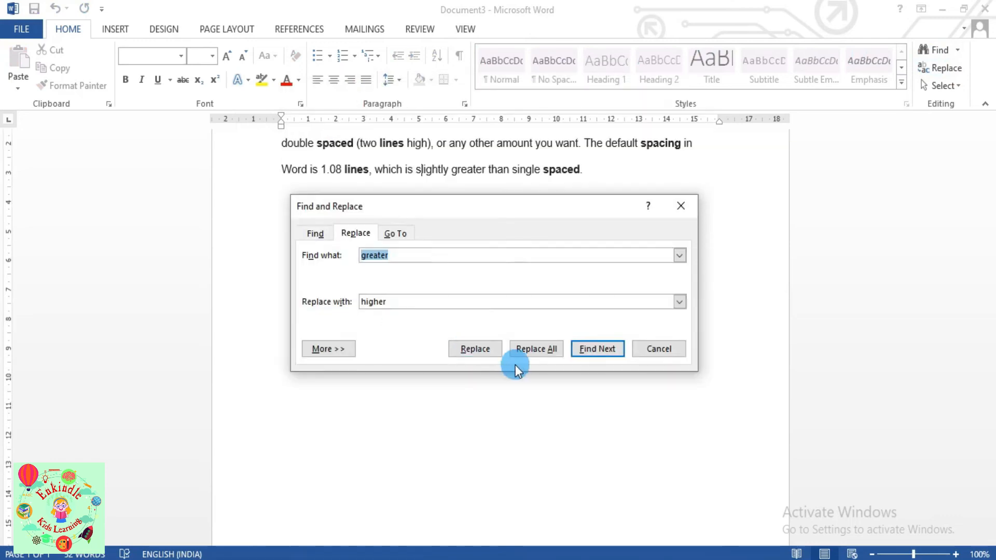
click(530, 358)
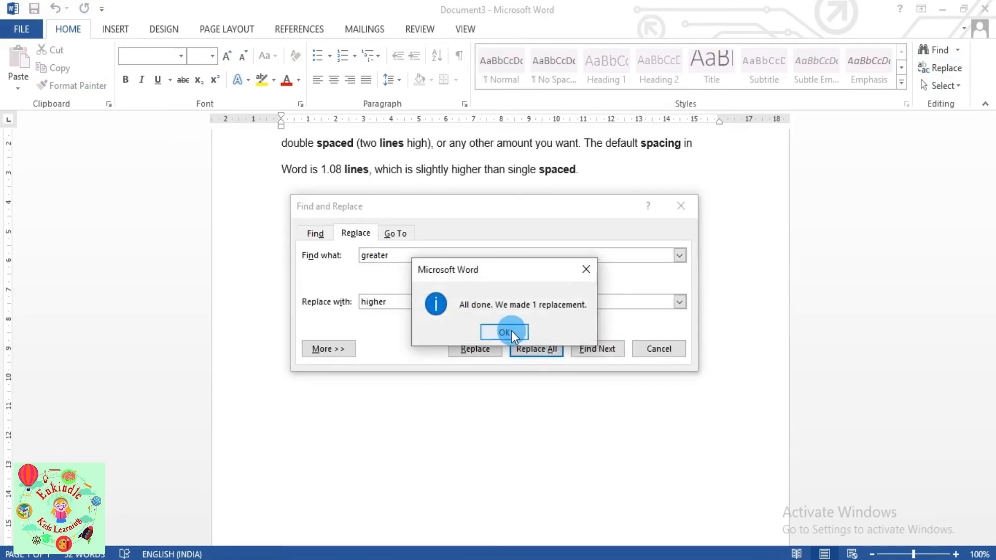
click(511, 331)
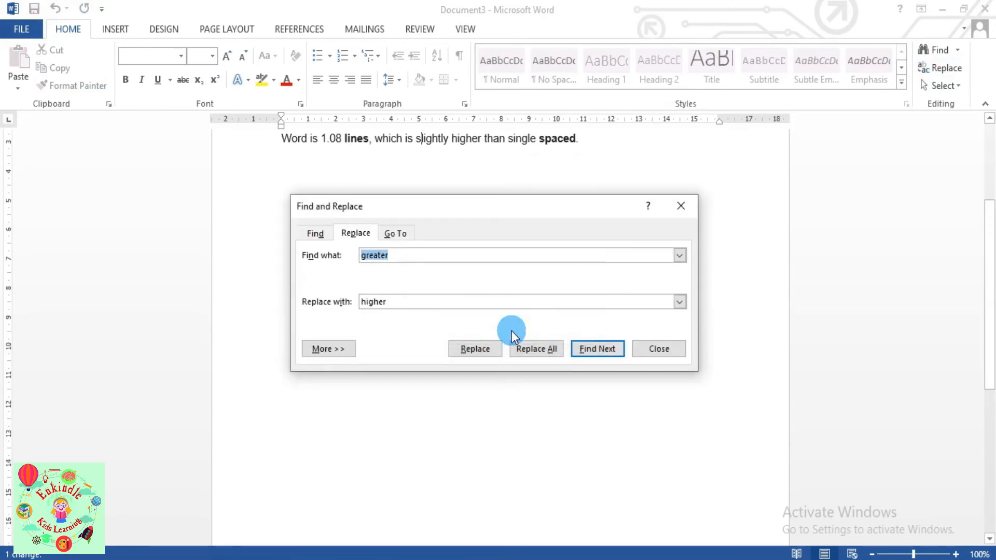
click(661, 351)
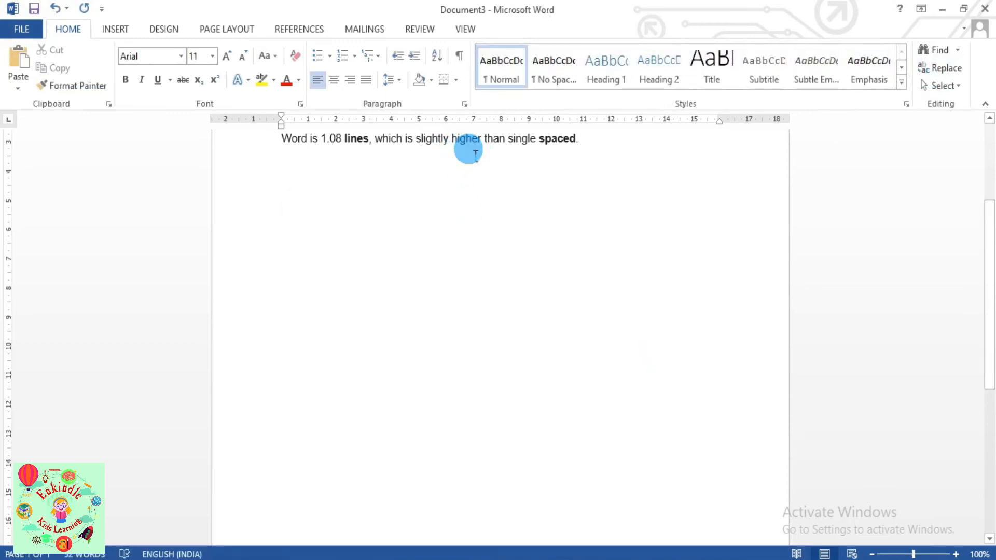
scroll(988, 295, up, 5)
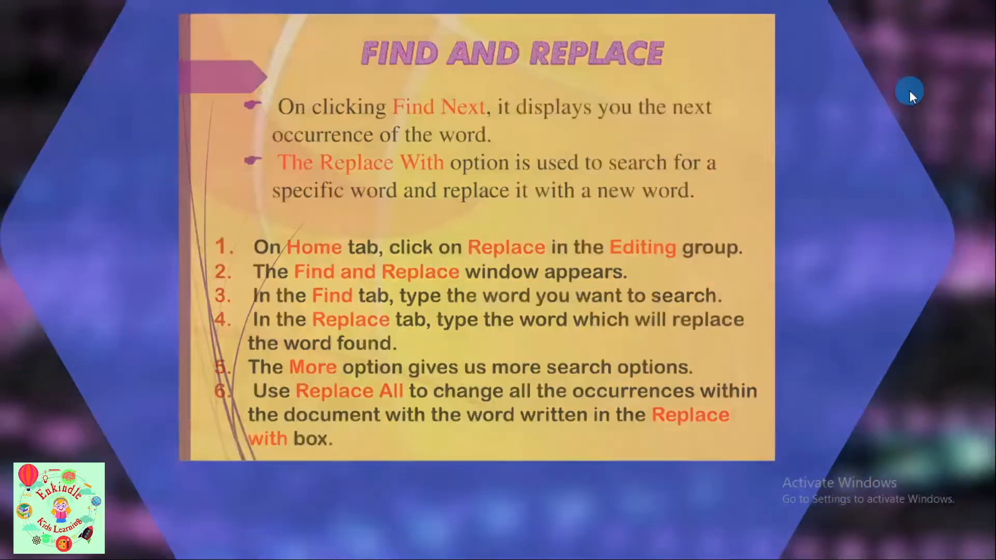
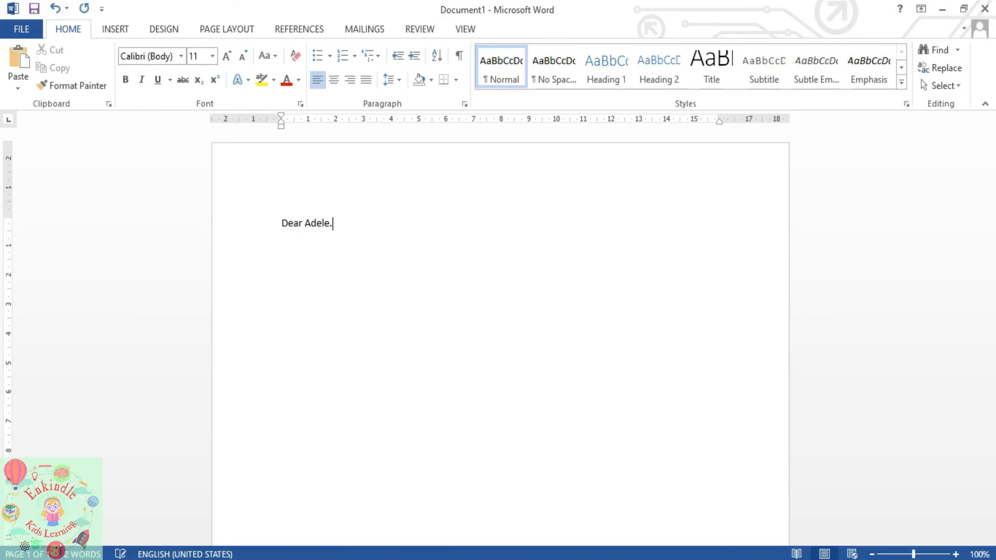
- Type the body sentences thanking the reader for subscribing to Enkindle Kids Learning and promising updates on the latest videos
key(Tab)
text(Thank you for subscribing to my Y)
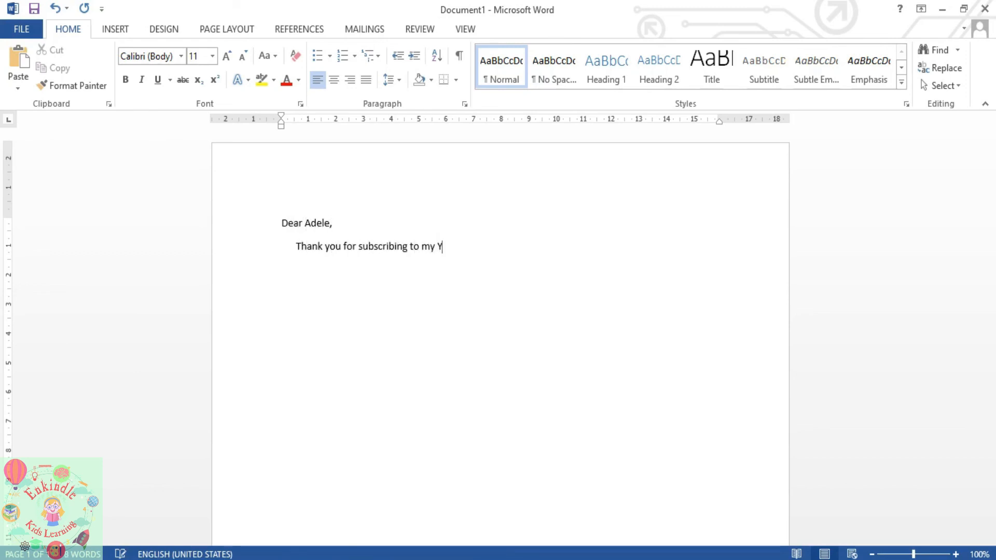
text(ouTube Channel Enk)
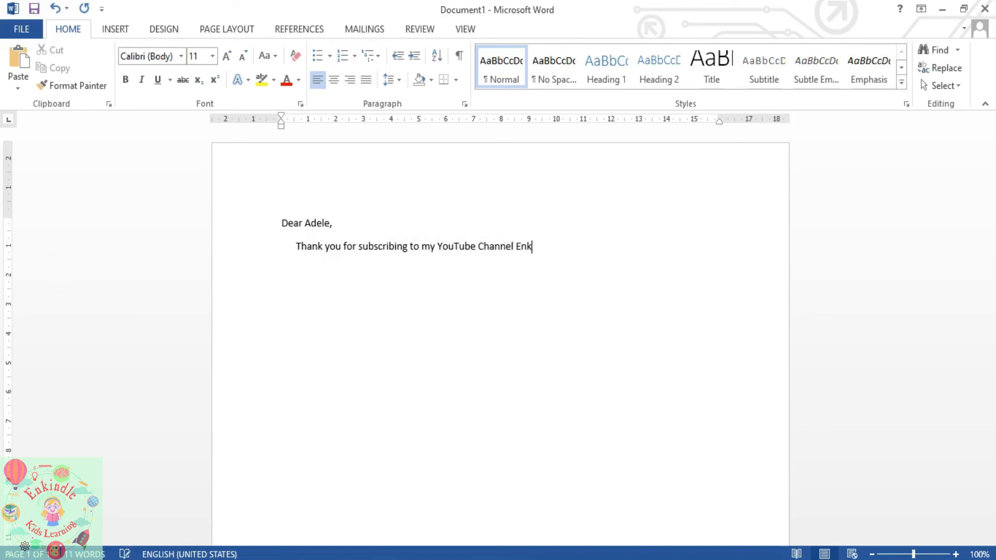
text(indle Kids Learning.)
key(Return)
text(We will keep you )
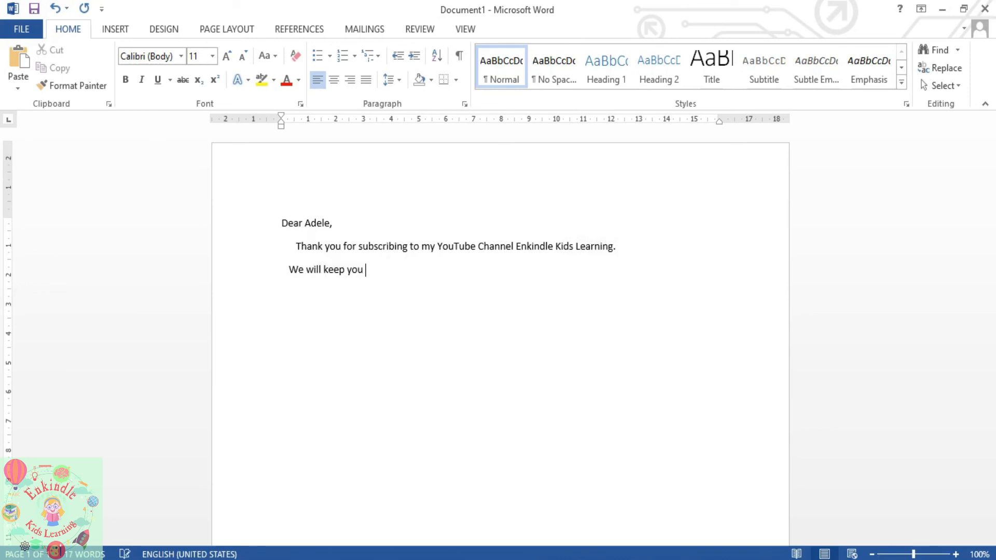
text(updated with the latest videos.)
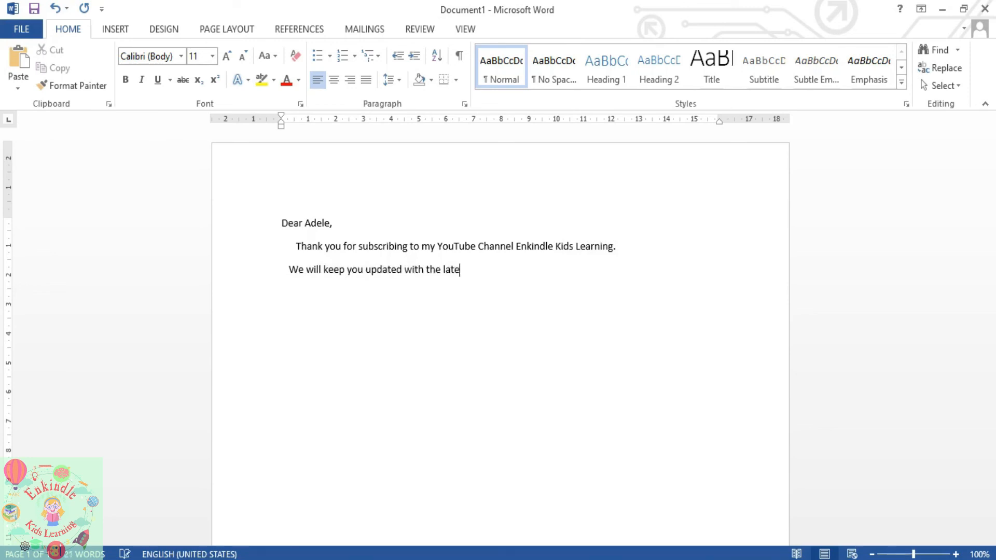
- Add the closing 'Take Care. Sincerely' followed by the sender's name on its own line
key(Return)
text(Take Care. Sincerely)
key(Return)
text(Nanditha)
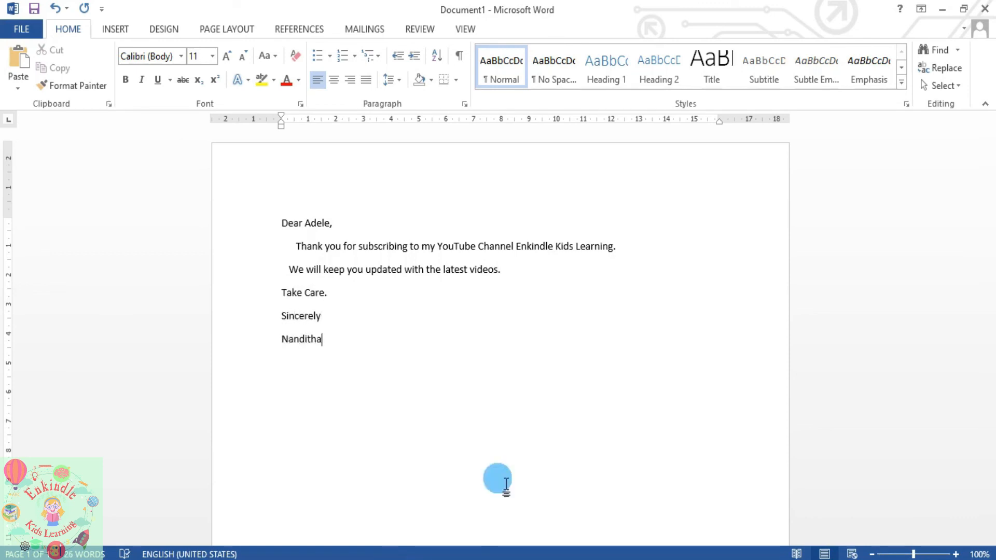
- Save the letter to the Documents folder under the file name 'Mail Merge'
click(35, 31)
click(60, 184)
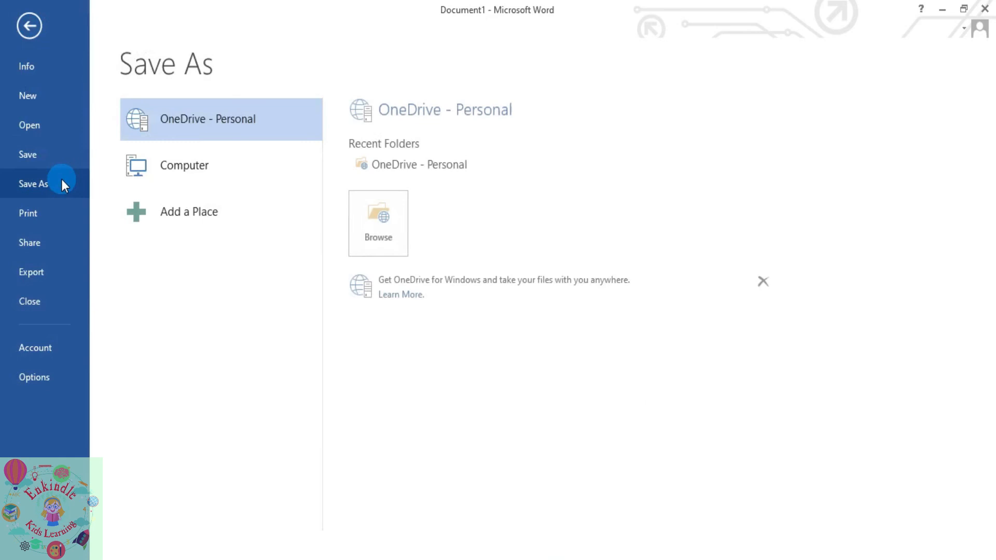
click(223, 166)
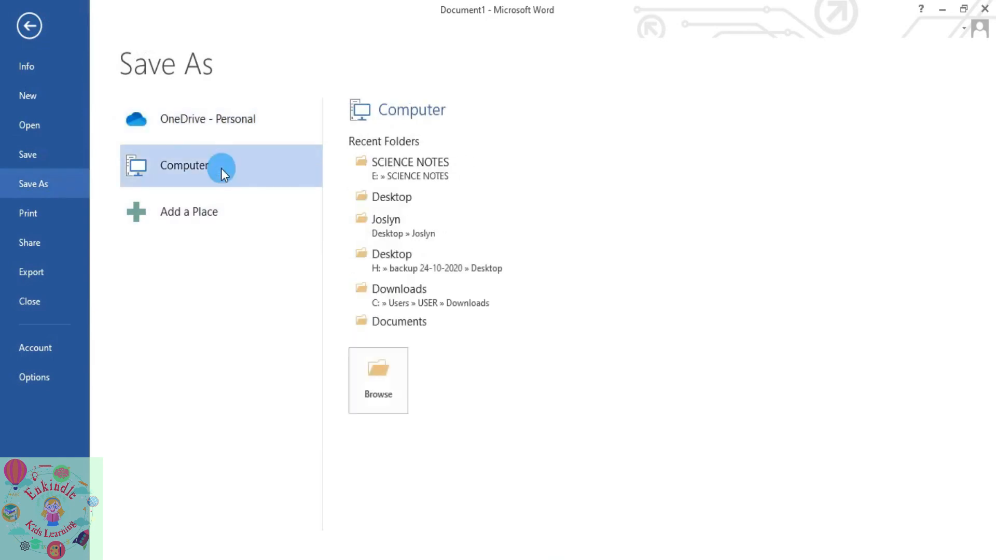
click(402, 319)
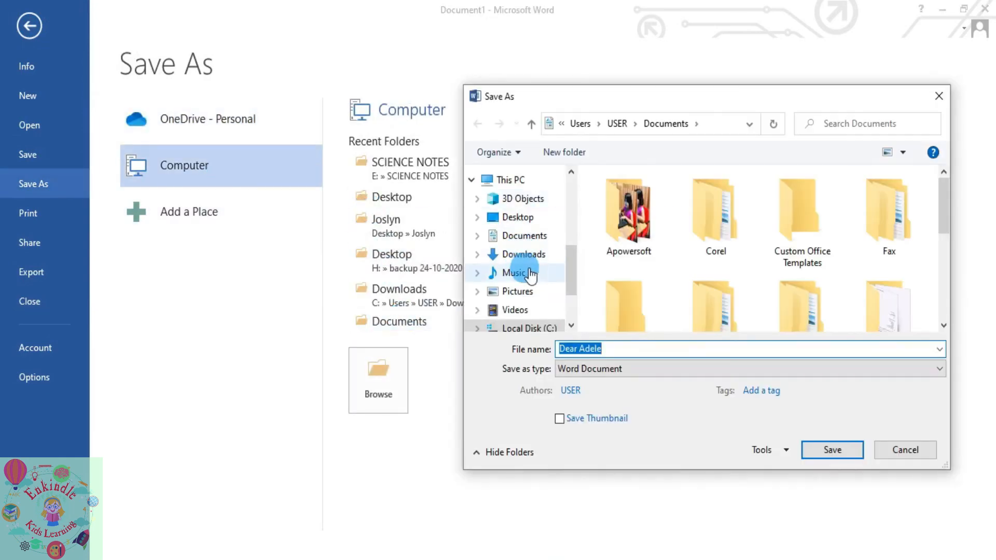
text(Mail Merge)
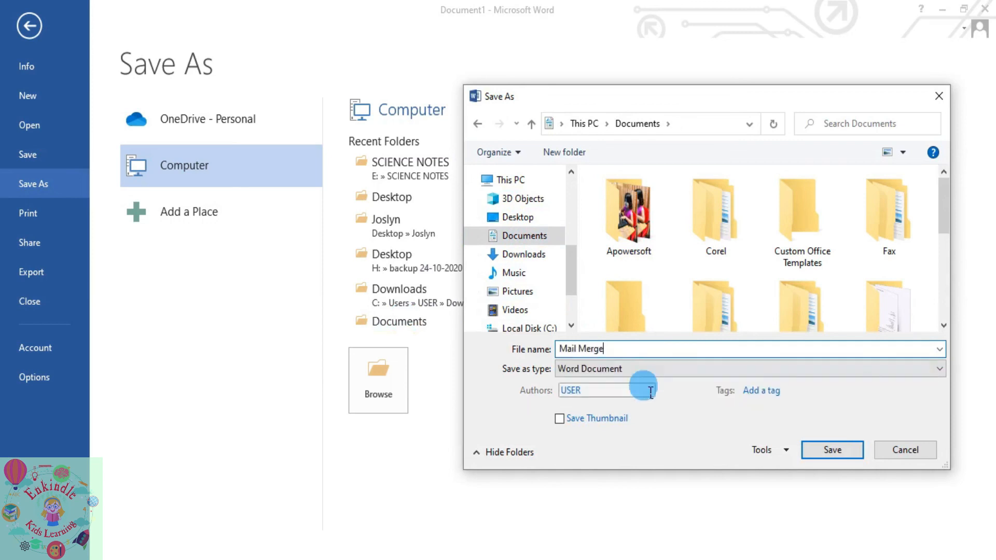
click(832, 449)
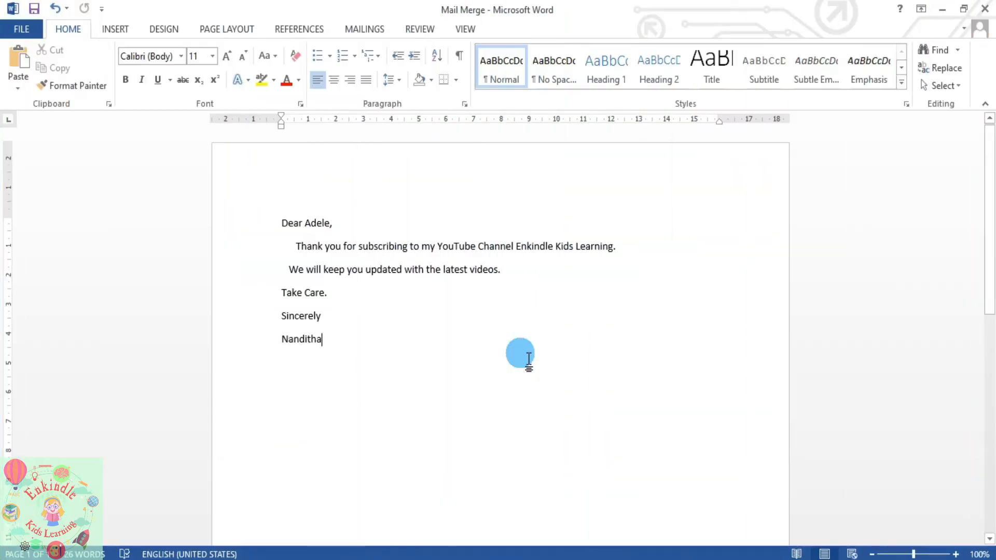
- Launch the Step-by-Step Mail Merge Wizard, choose E-mail messages, and advance to the Starting document step
click(353, 31)
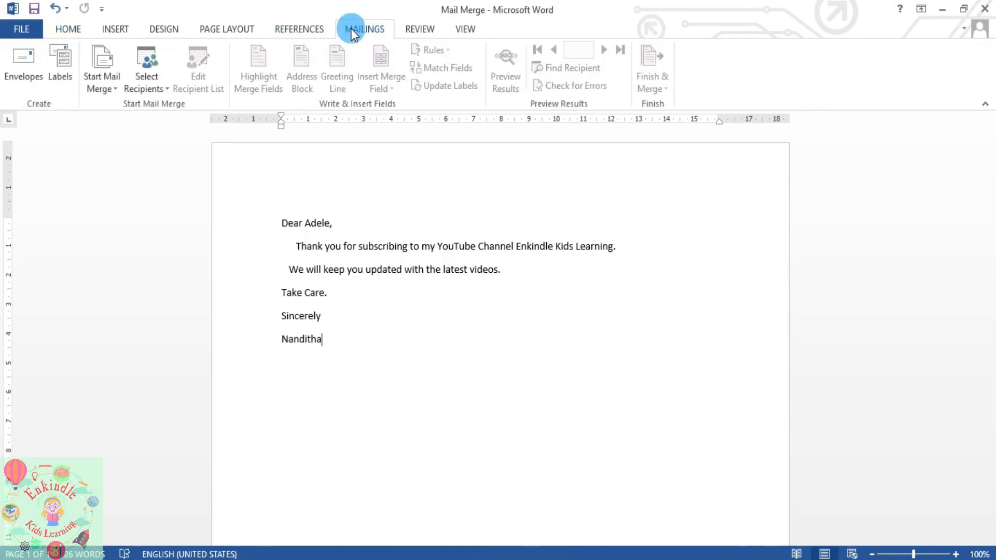
click(109, 89)
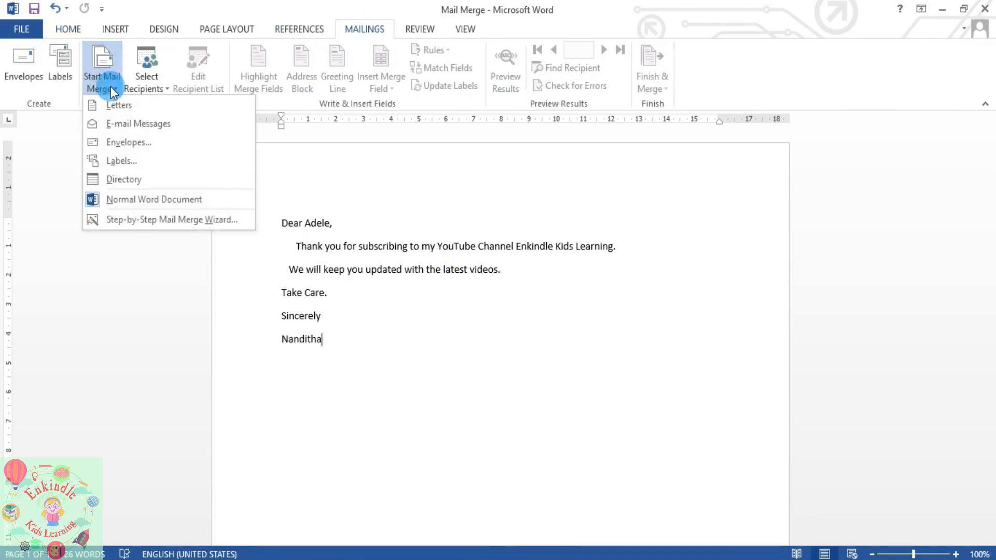
click(145, 224)
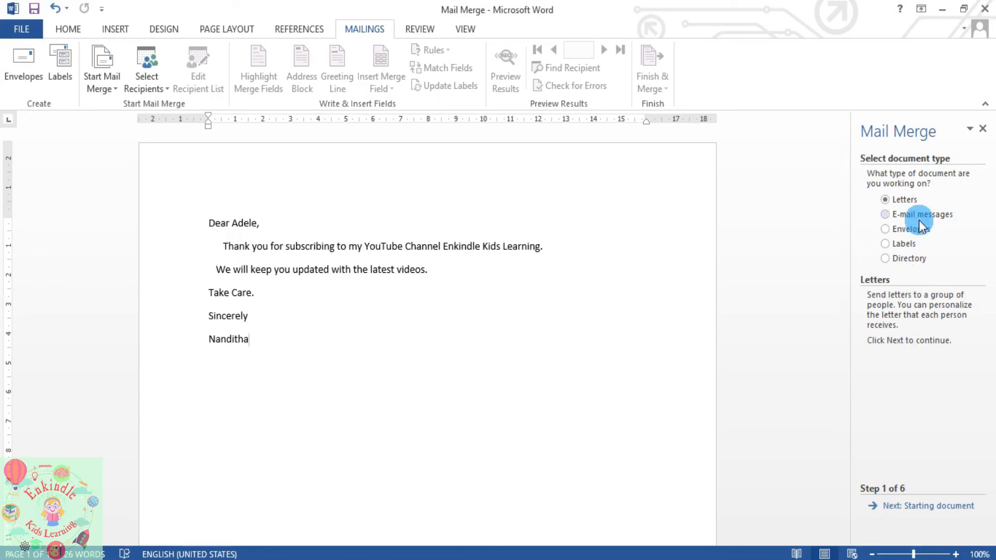
click(885, 215)
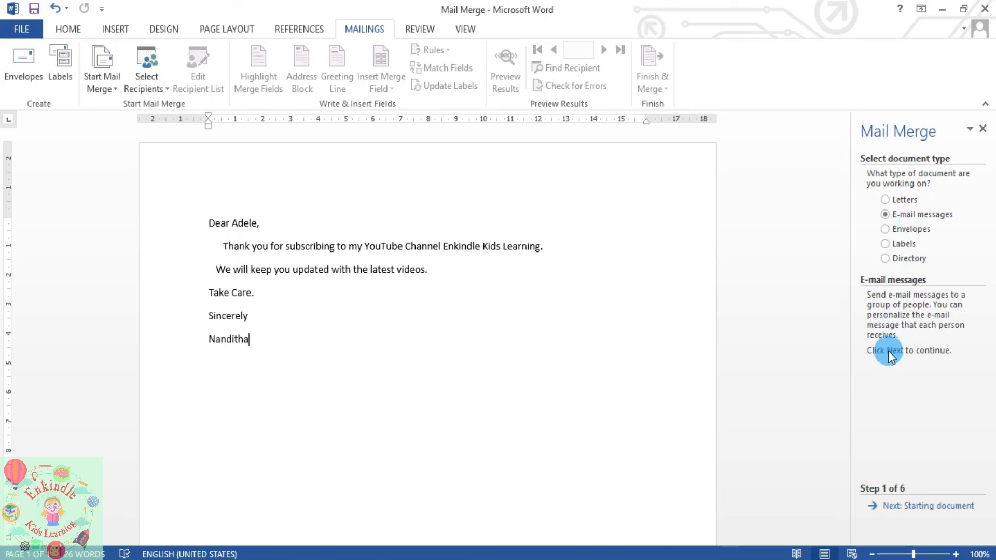
click(898, 509)
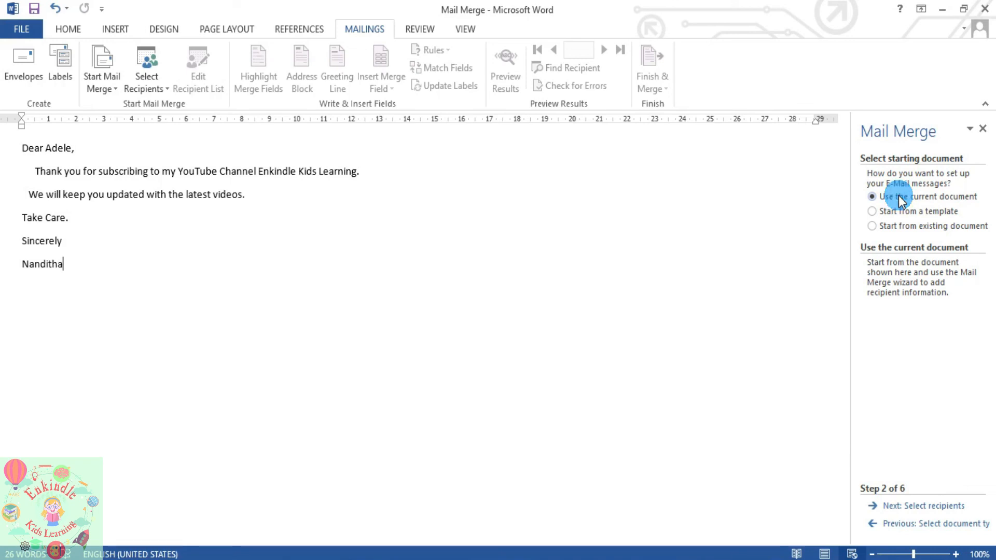
- Advance to Select recipients, choose Type a new list, and create a new address list
click(931, 508)
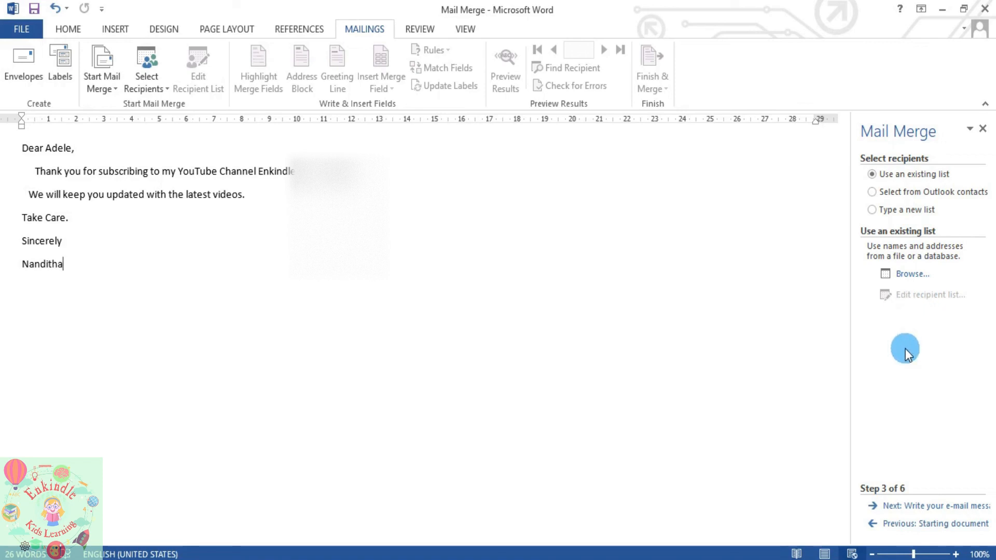
click(907, 210)
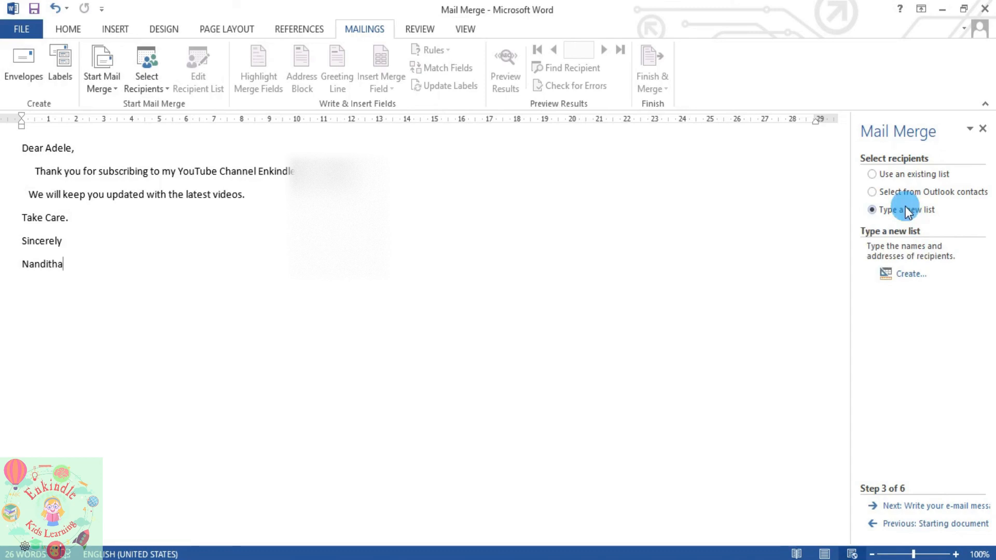
click(904, 274)
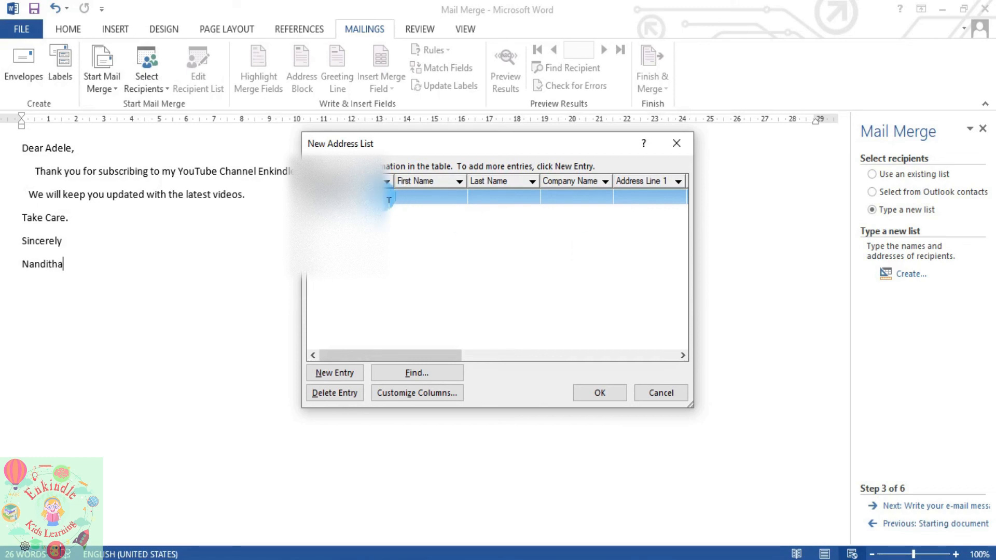
- Enter the first recipient's first and last name, company 'Grand Thorton', and address line
click(418, 200)
key(Tab)
click(639, 202)
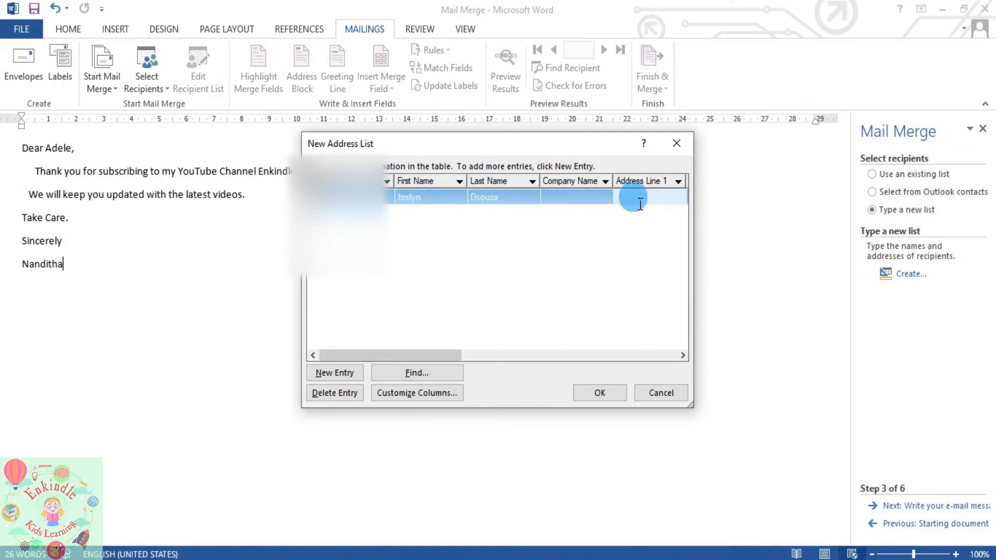
click(593, 198)
text(Grand Thorton)
key(Tab)
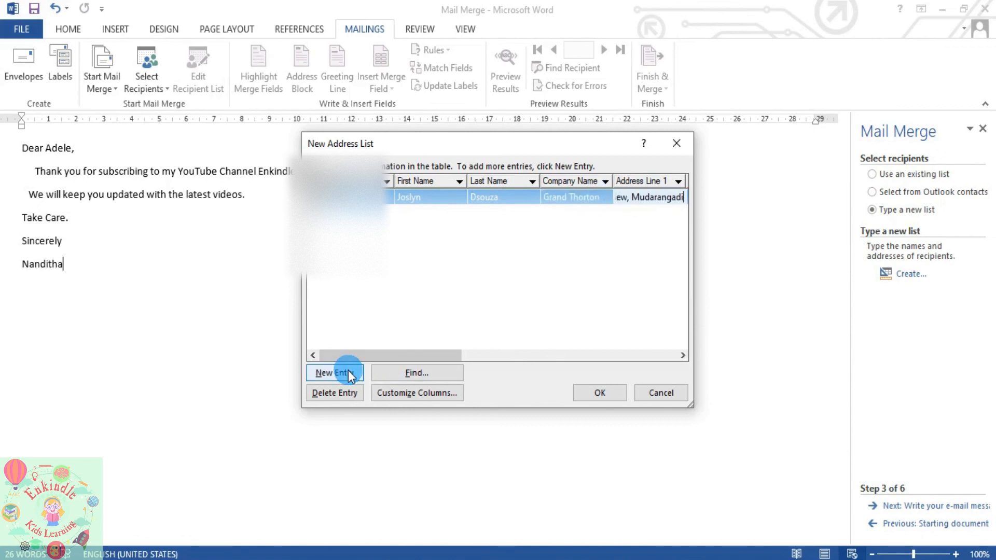
- Add a second recipient with first and last name, company 'SFX', and address line
click(349, 375)
click(493, 213)
click(550, 218)
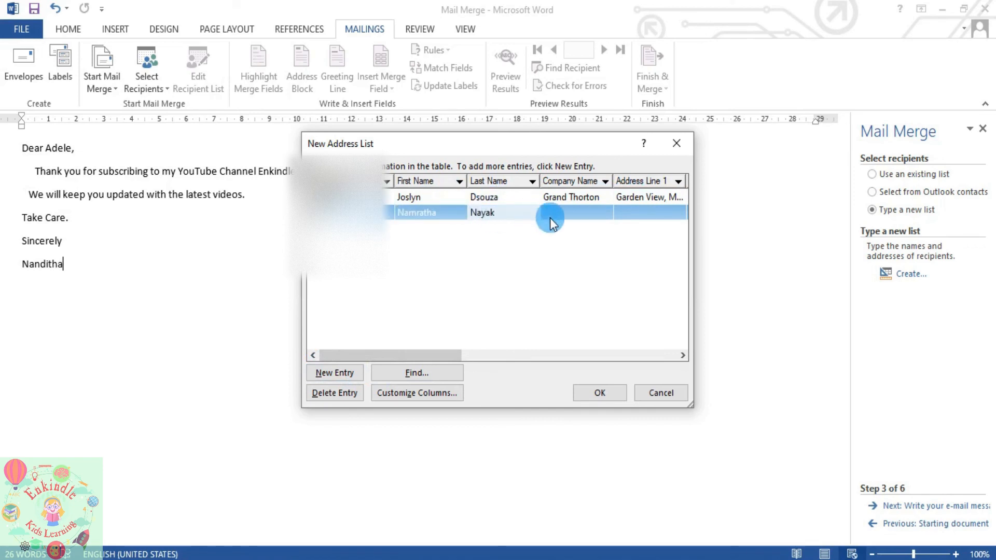
text(SFX)
click(623, 215)
click(670, 302)
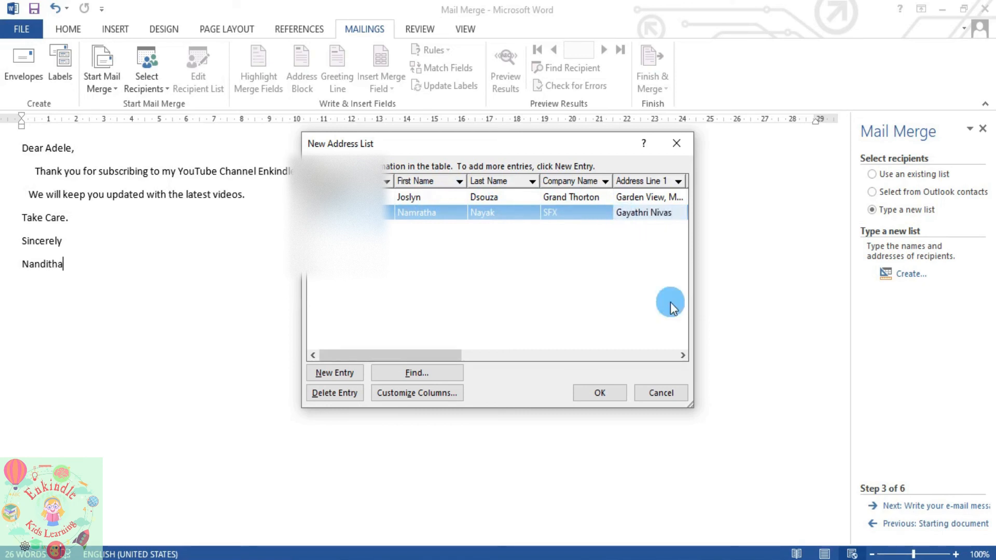
- Confirm the list and save it in Documents as 'mail merge list'
click(611, 394)
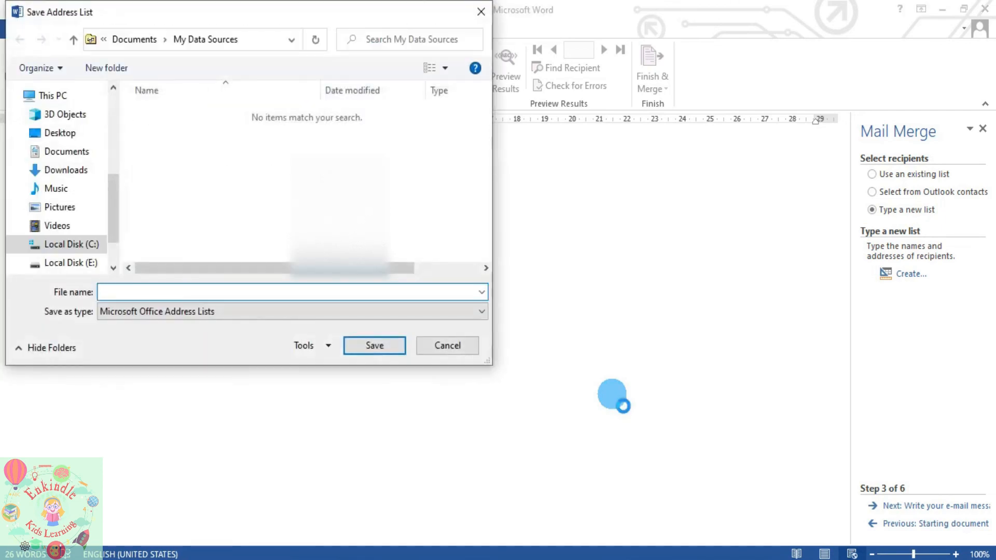
click(73, 152)
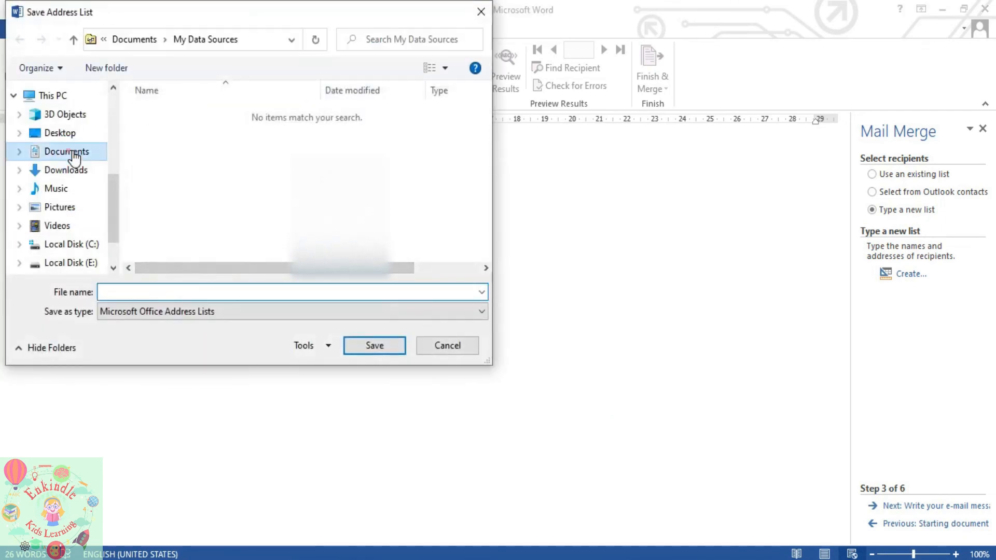
click(120, 290)
text(mail merge list)
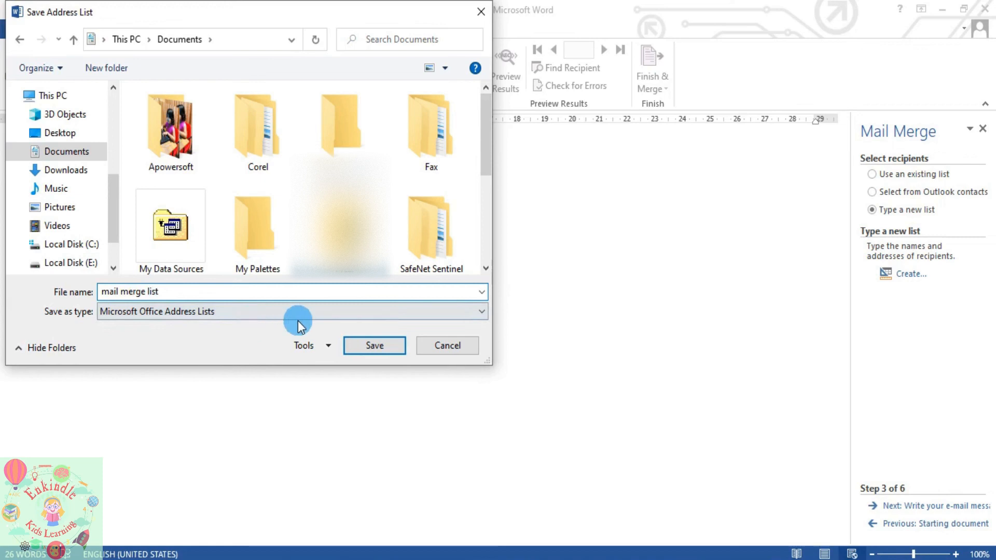
click(350, 347)
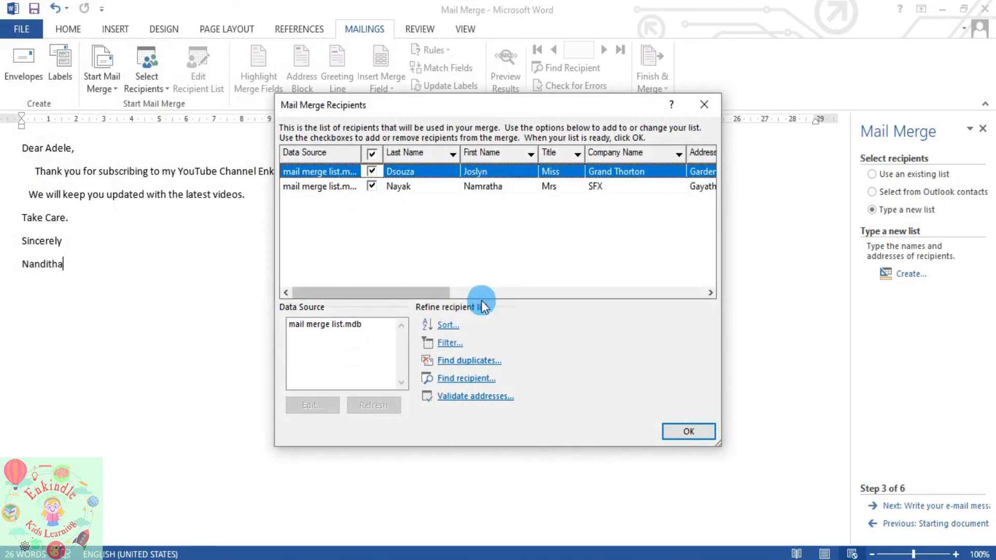
- Accept the recipients and insert an Address Block with a chosen name format, company included, postal address excluded
click(677, 436)
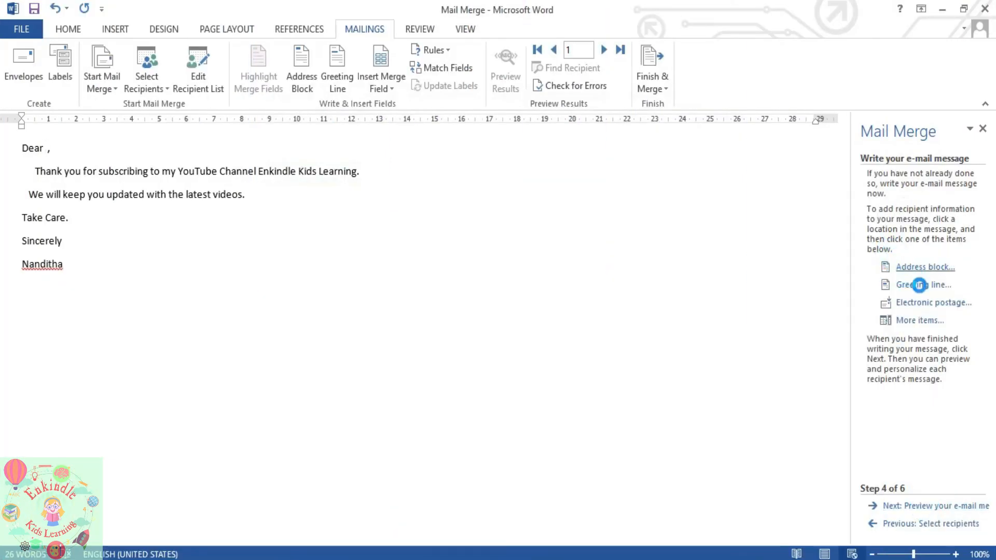
click(907, 267)
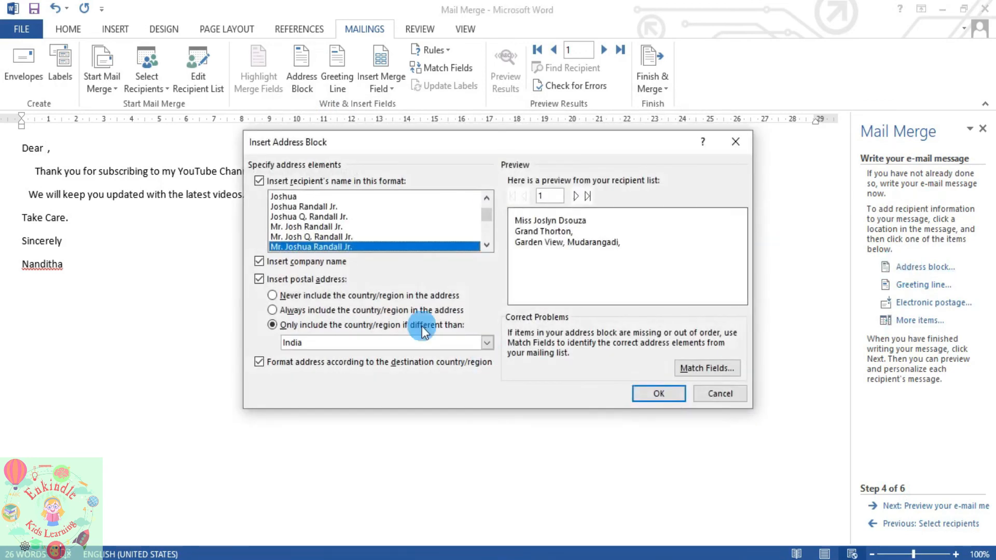
click(306, 227)
click(306, 216)
click(307, 228)
click(275, 266)
click(256, 264)
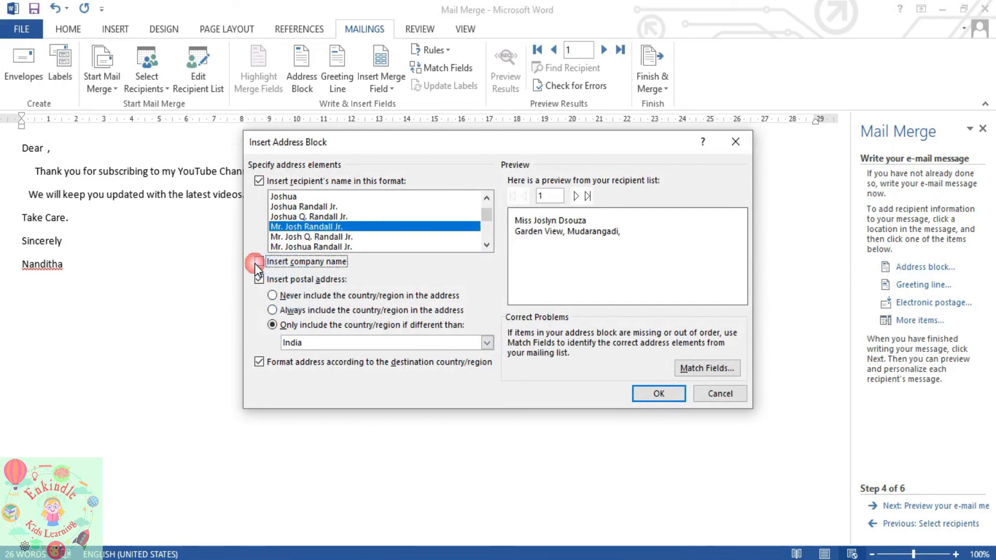
click(256, 263)
click(260, 279)
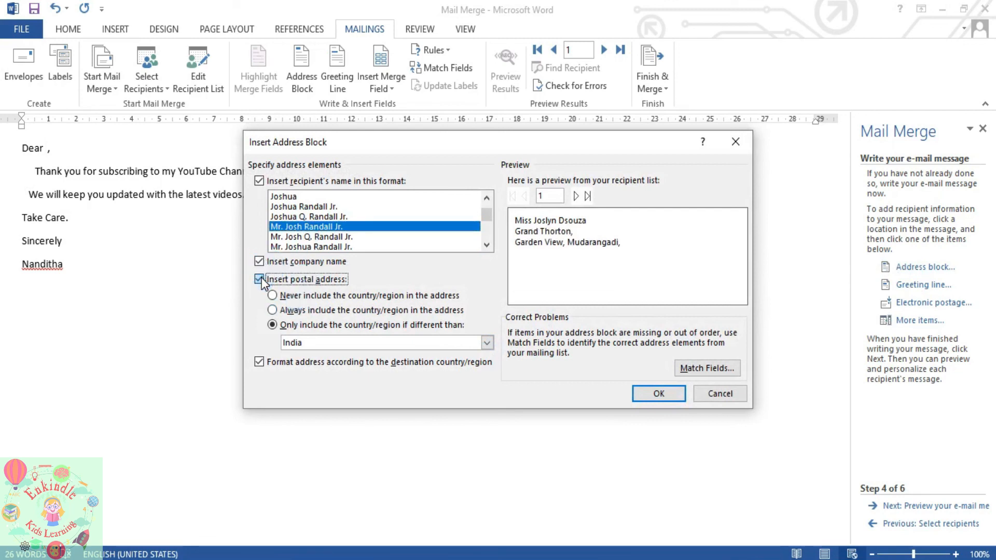
click(658, 394)
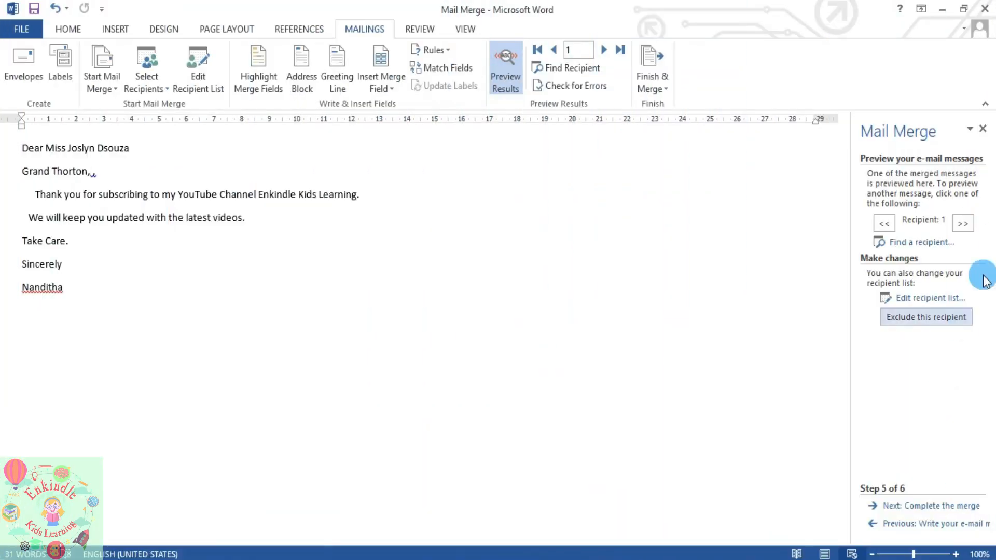
- Preview both recipients' letters, then review the two rows in the recipient list and close it
click(967, 226)
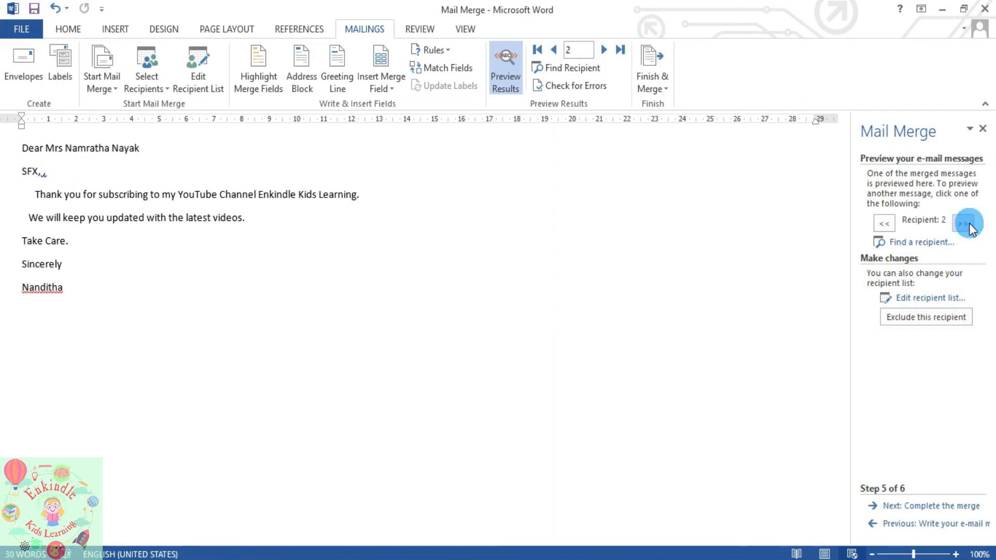
click(891, 223)
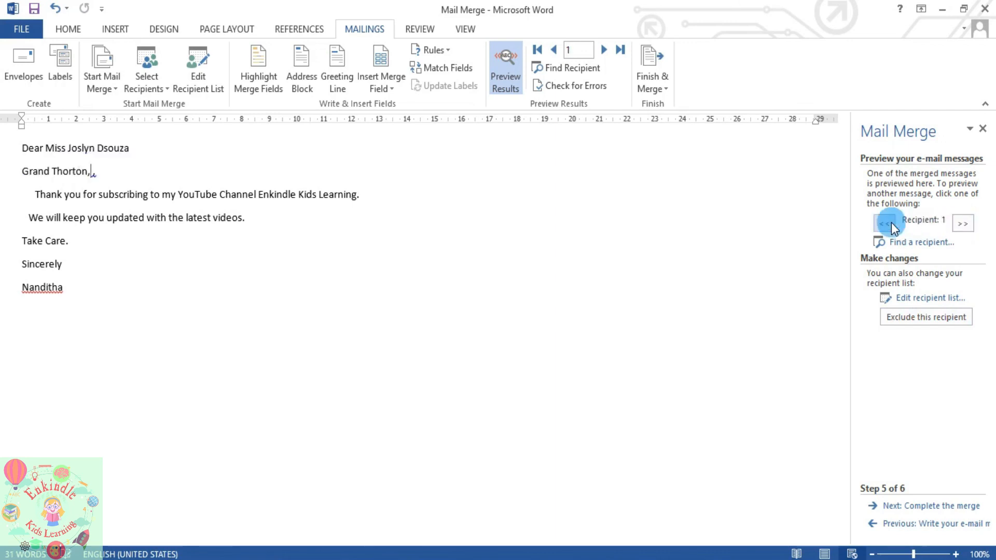
click(934, 300)
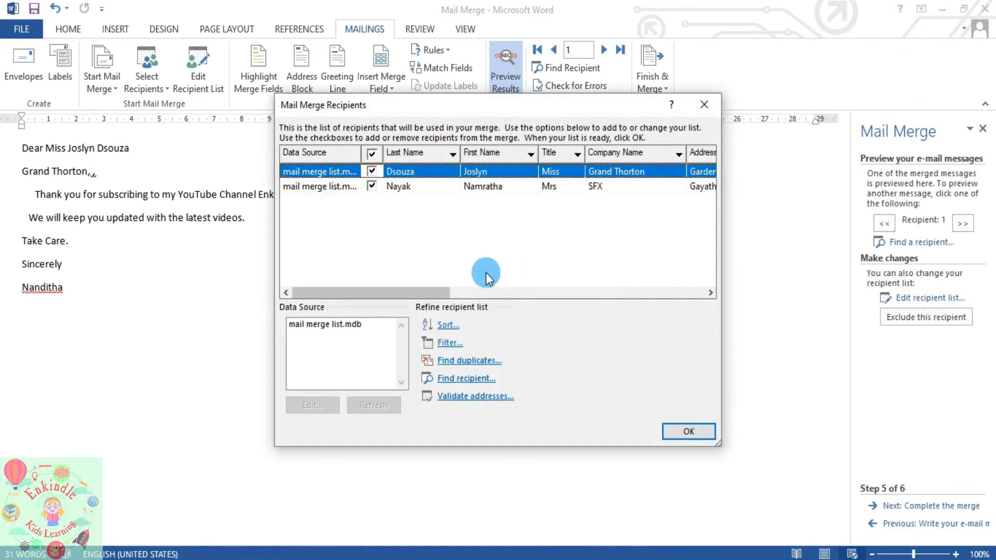
click(374, 186)
click(374, 177)
click(387, 188)
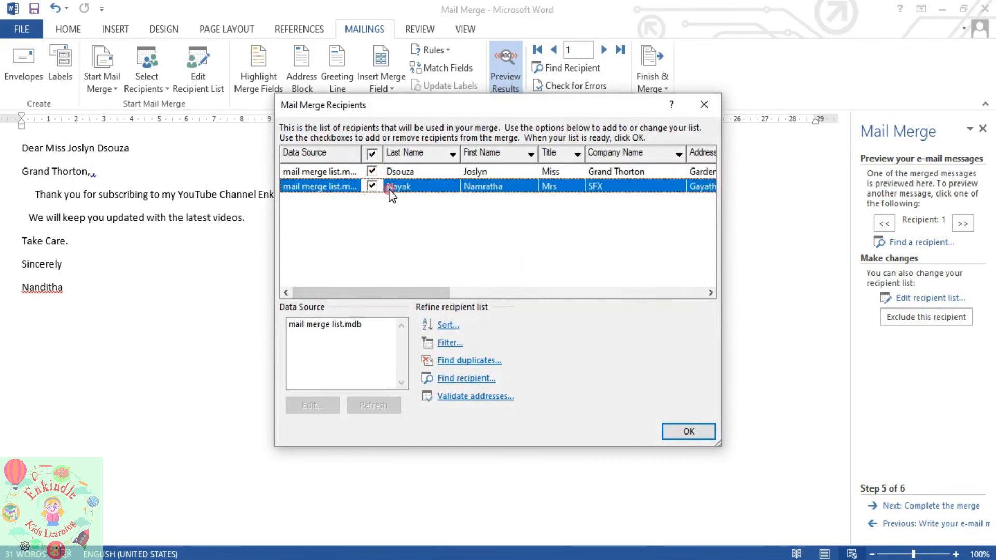
click(688, 431)
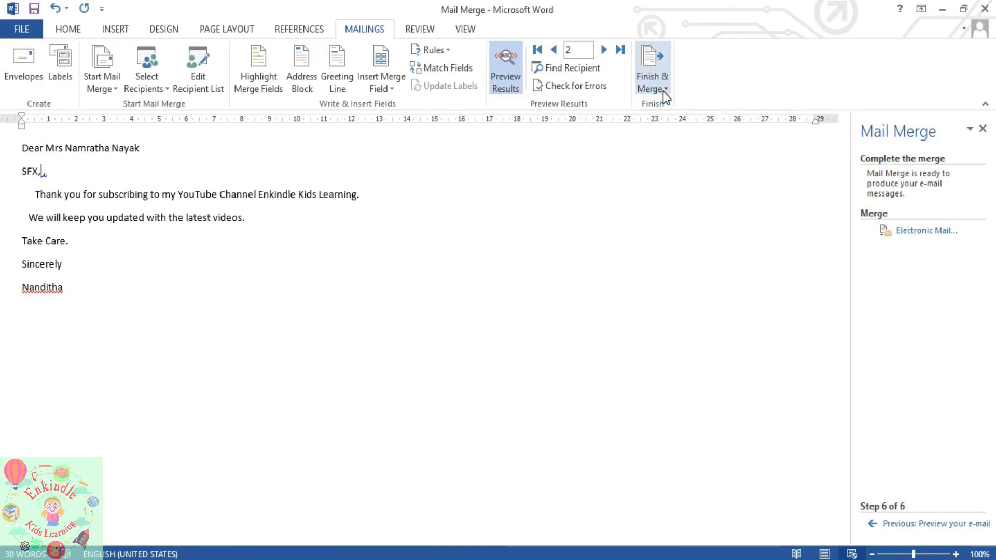
- Finish the merge with Edit Individual Documents, merging All records into a new document
click(662, 91)
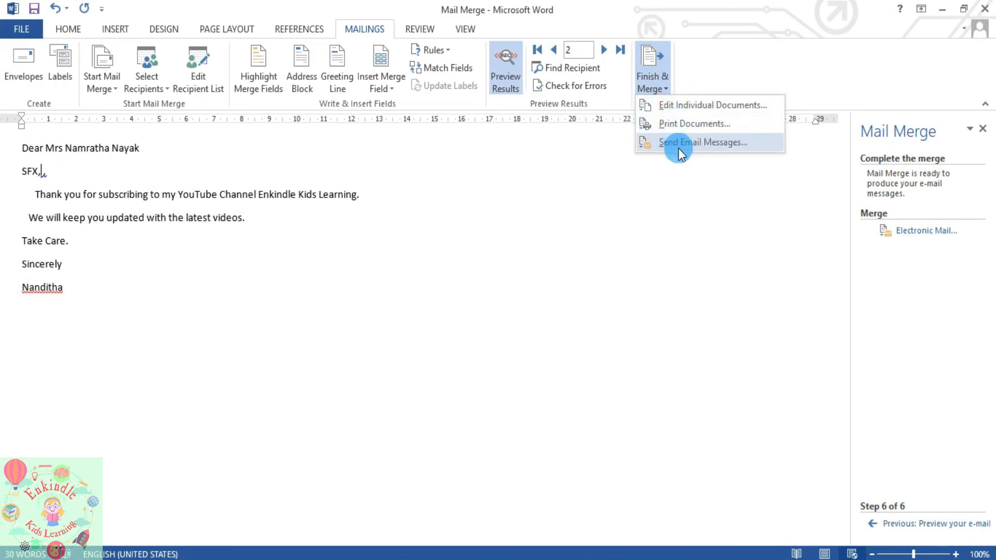
click(675, 114)
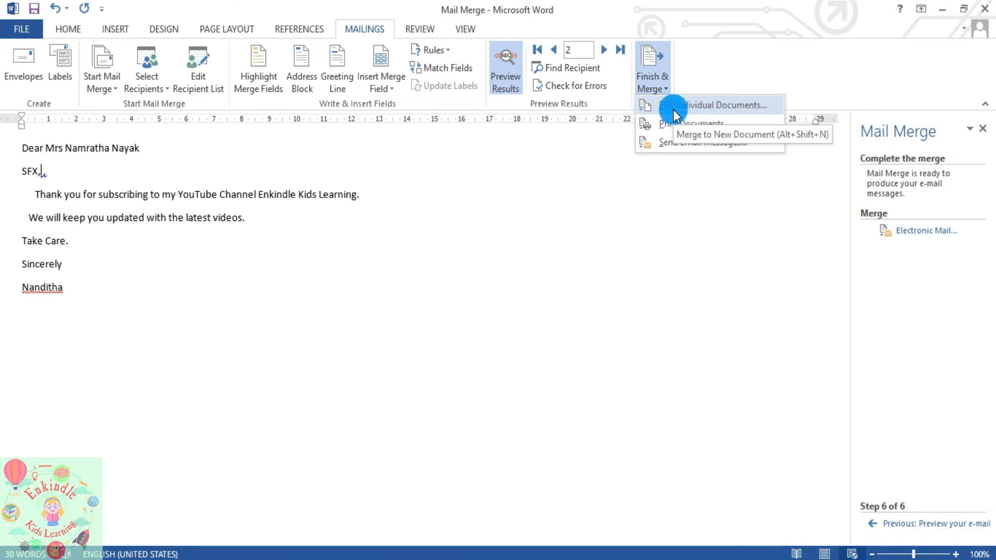
click(673, 109)
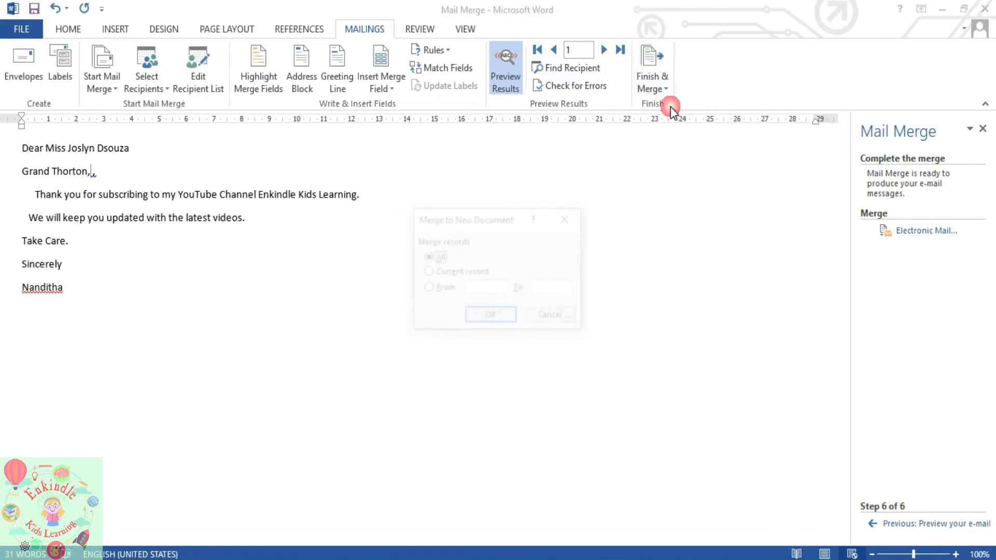
click(499, 318)
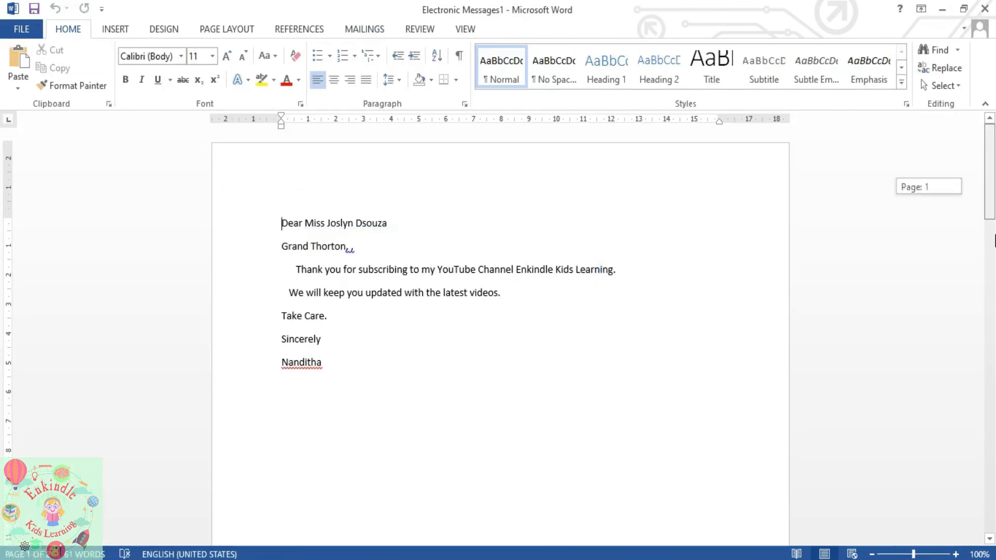
- Scroll through the merged letters, checking each recipient's name in the new document
drag(390, 223, 311, 227)
click(658, 217)
drag(992, 188, 993, 368)
drag(398, 329, 317, 332)
click(489, 349)
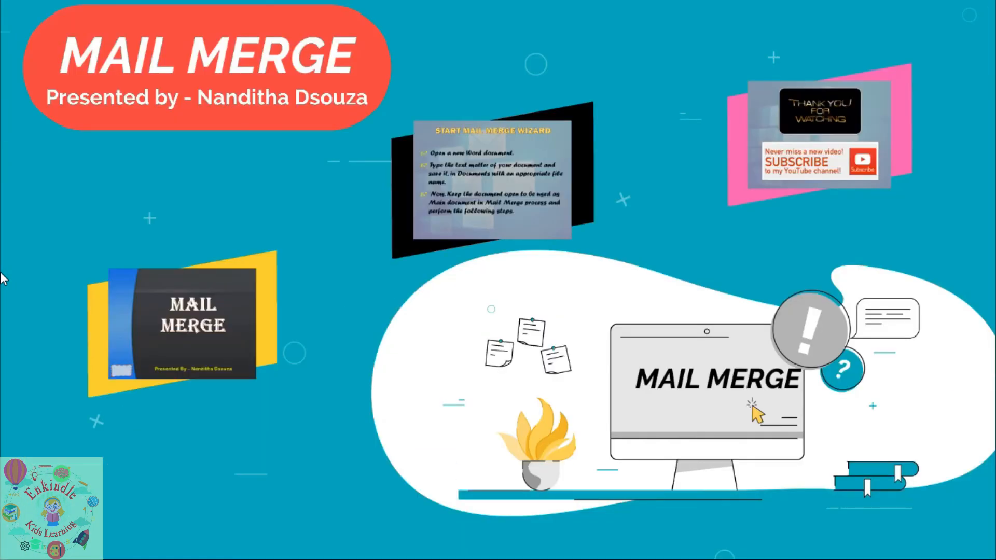
- Advance the Prezi past the Mail Merge title and INTRODUCTION slides to USES OF MAIL MERGE
key(Right)
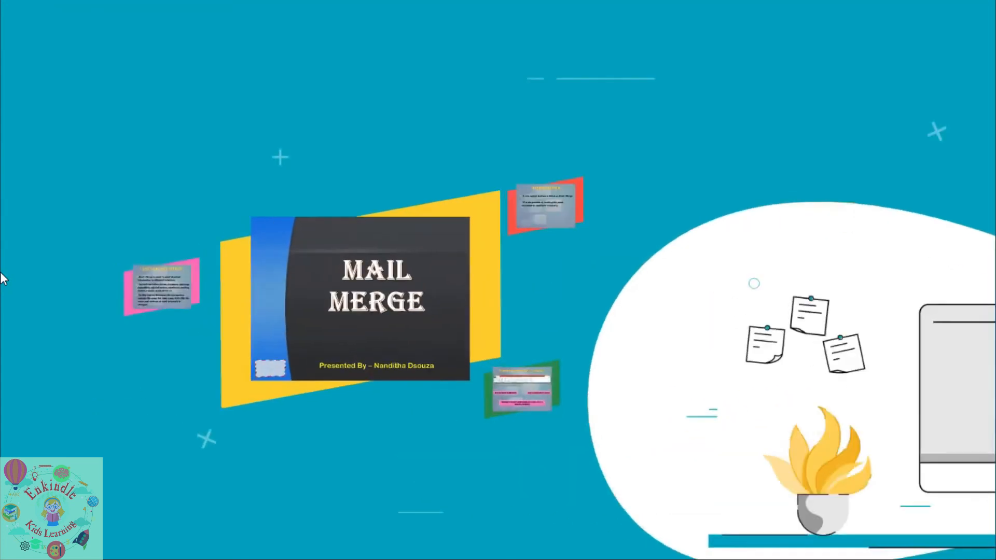
key(Right)
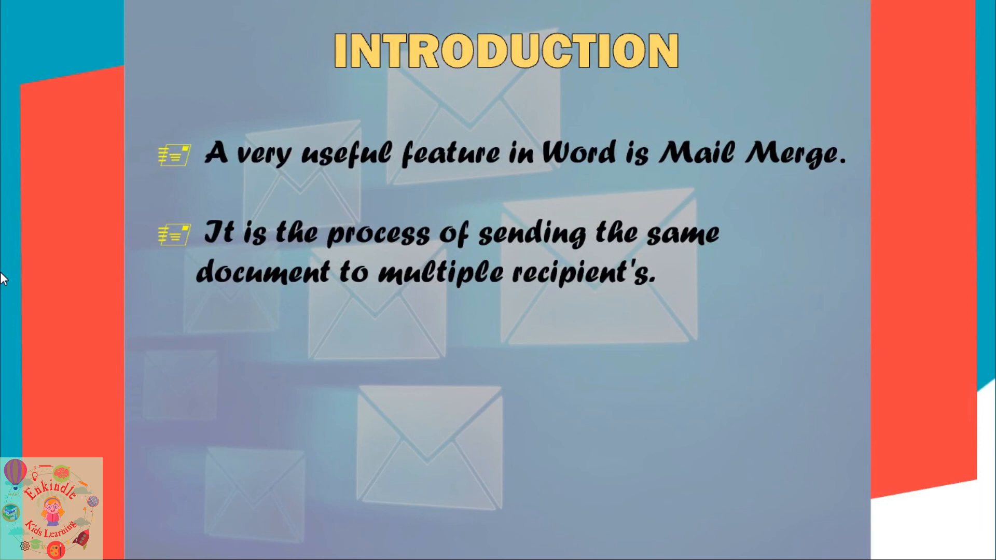
key(Right)
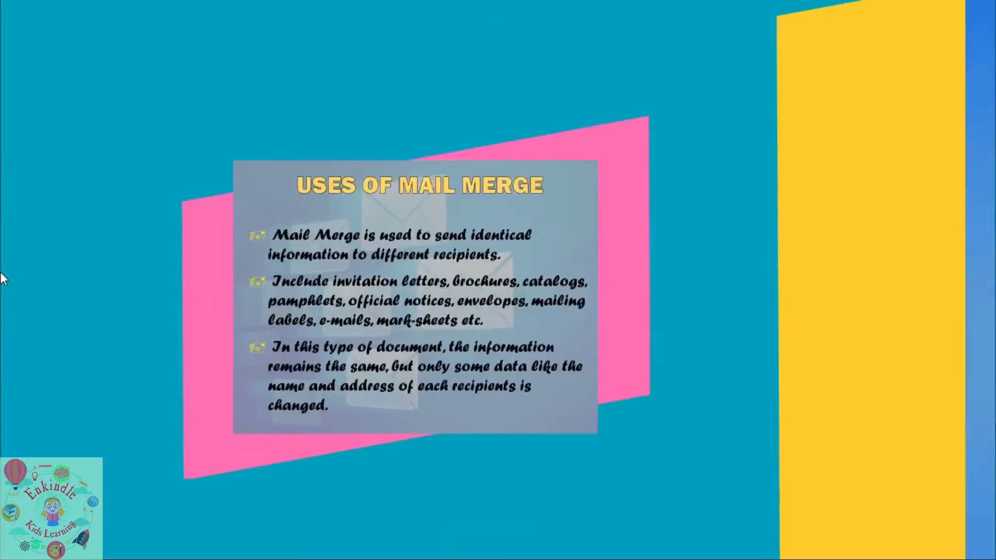